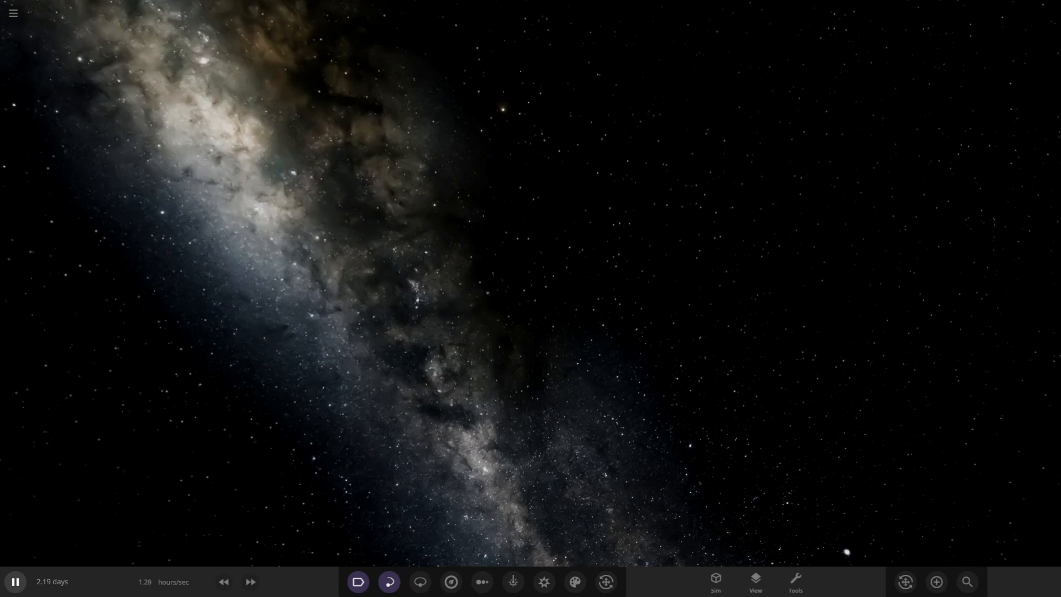
Load the subscribed DIDIIDID simulation from the community Workshop list
left_click(13, 12)
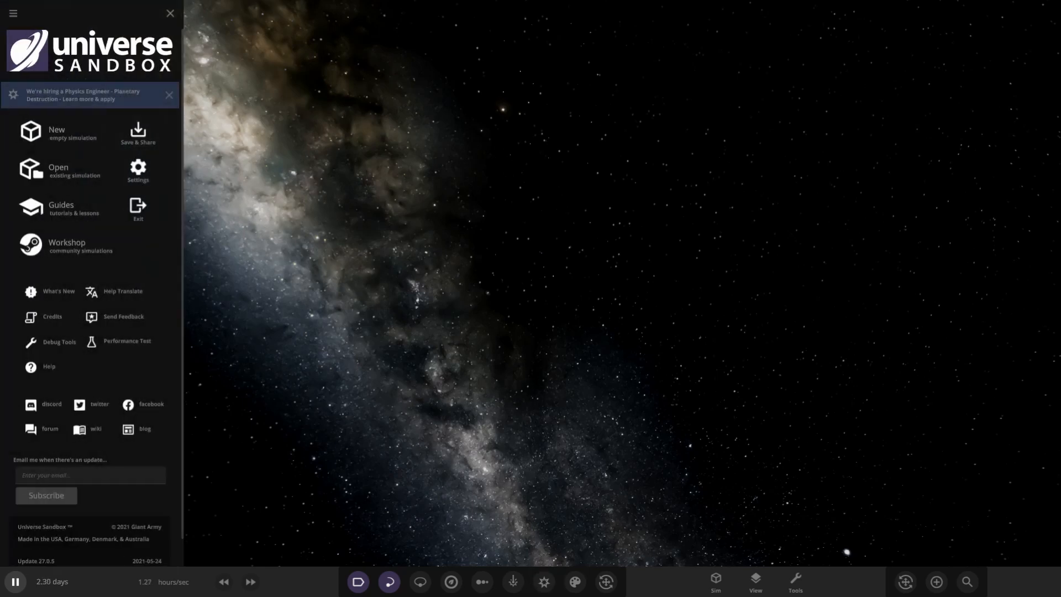
left_click(64, 246)
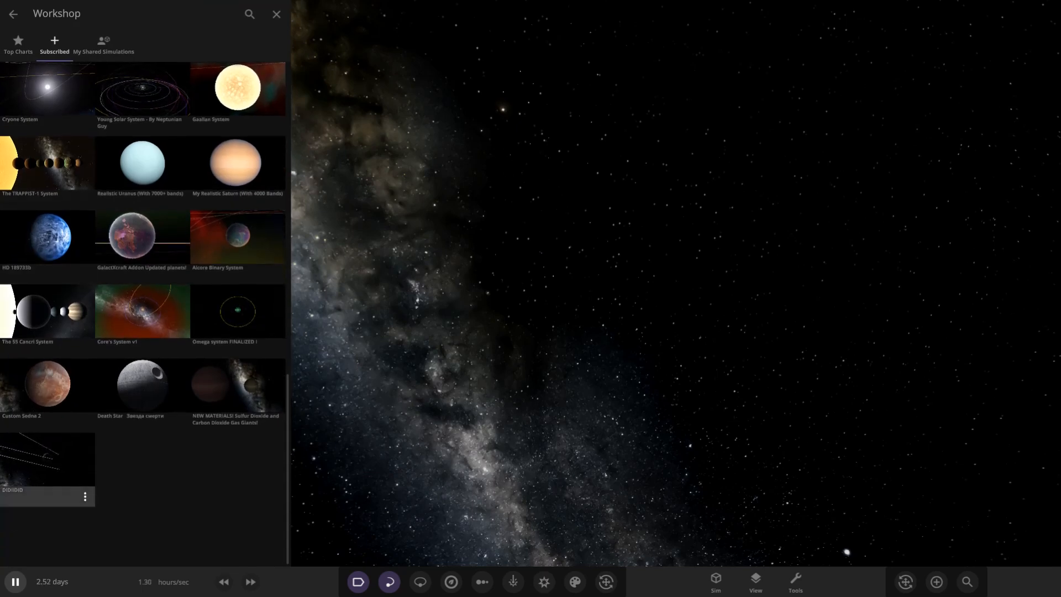
left_click(47, 459)
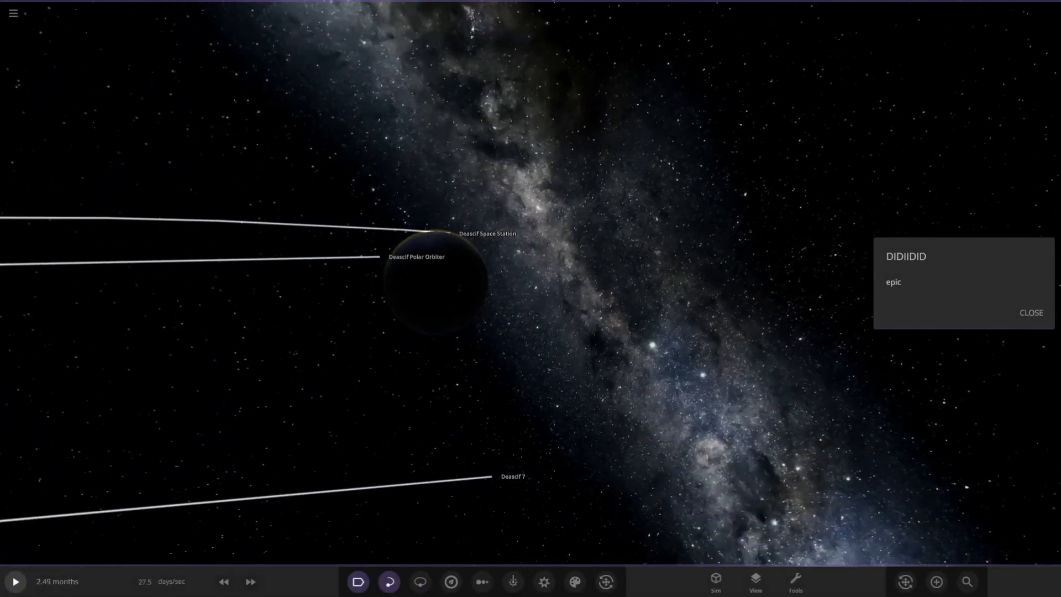
Dismiss the description note, then fly to planet Turcust and the star Sirius B
left_click(1031, 313)
scroll(531, 299, "down", 10)
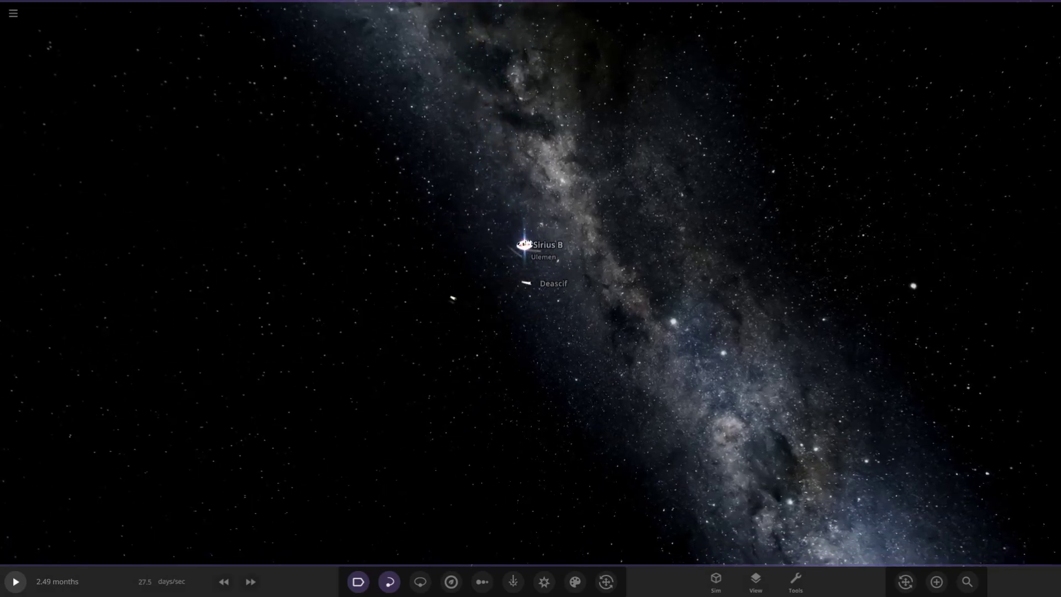
left_click_drag(531, 373, 531, 208)
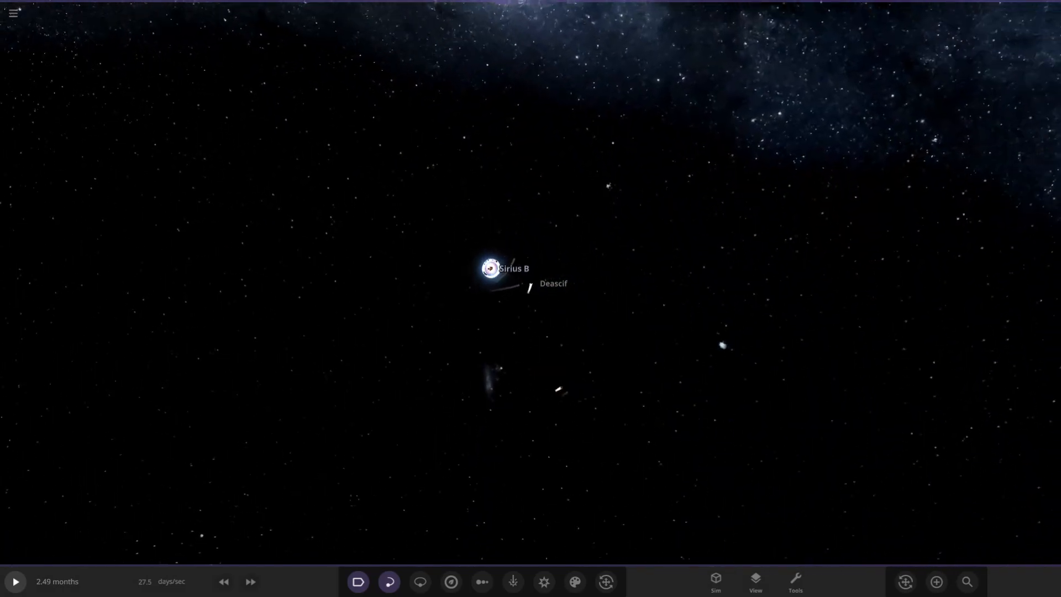
double_click(460, 255)
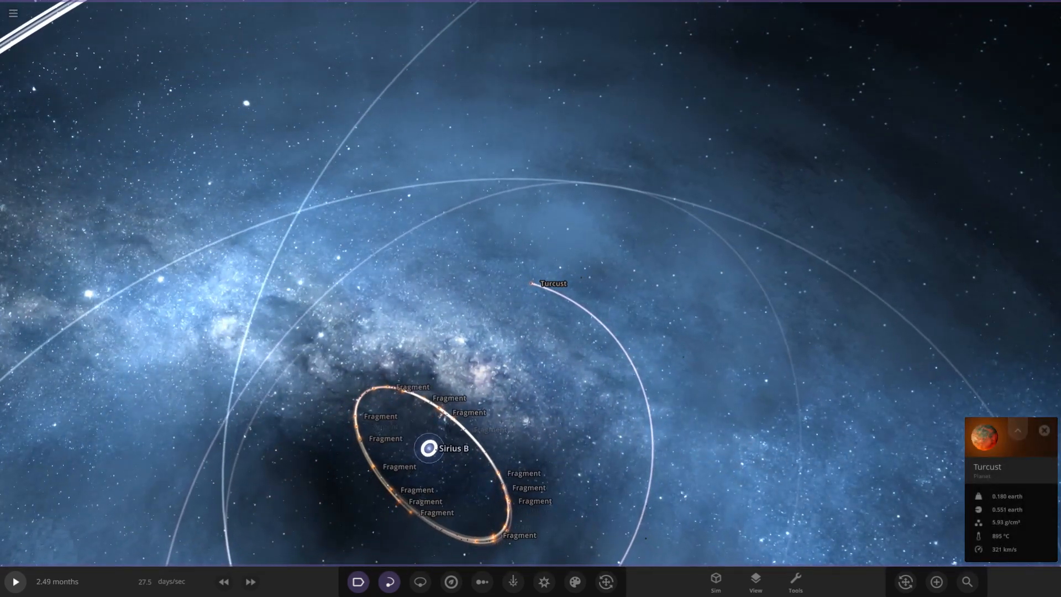
double_click(428, 448)
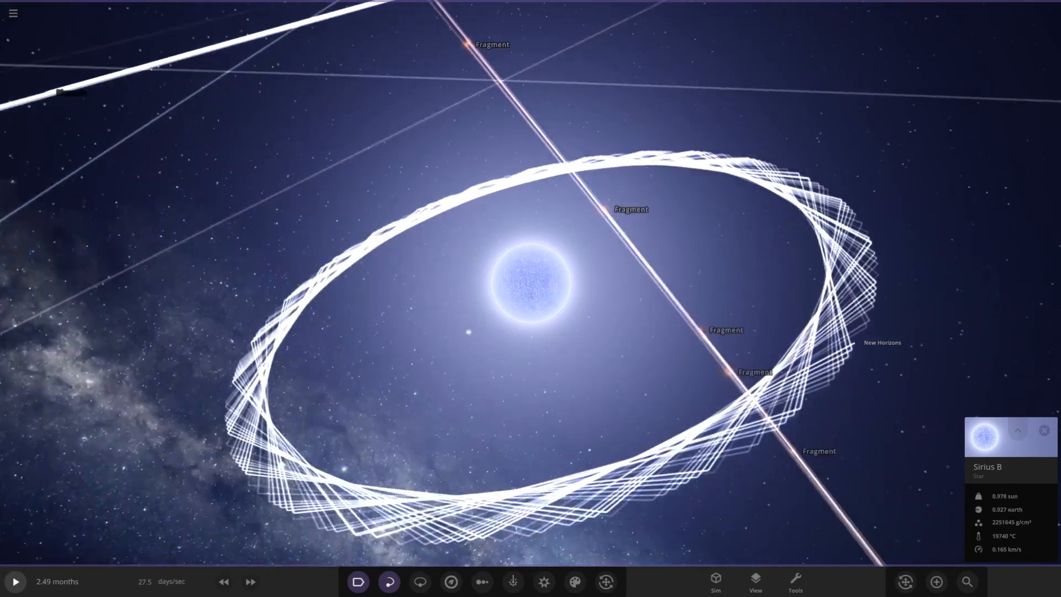
scroll(531, 299, "down", 5)
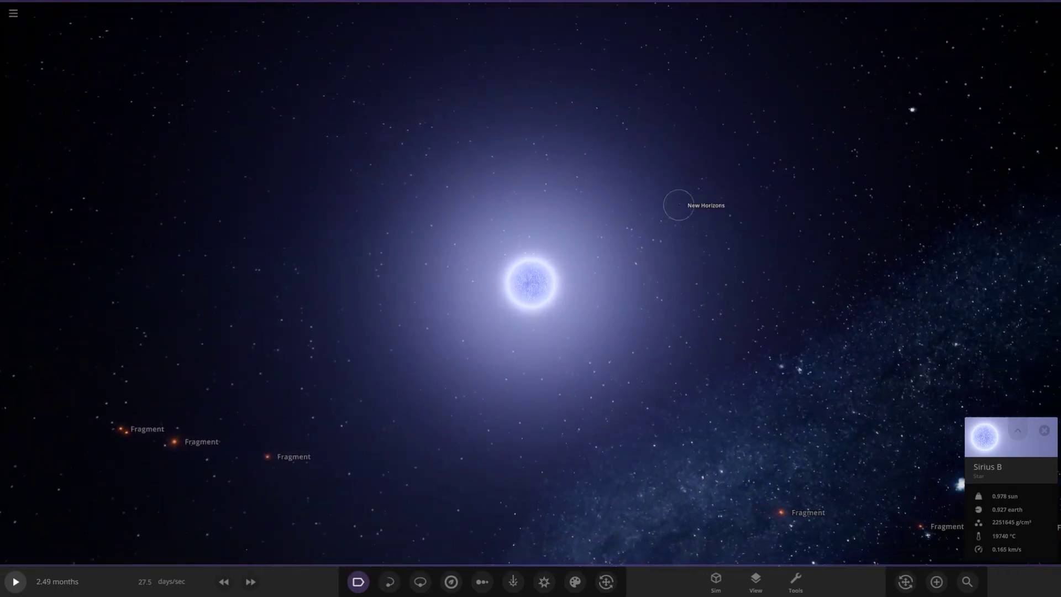
Inspect New Horizons, two Fragment objects and Sirius B in turn, viewing the orbits edge-on
left_click(678, 205)
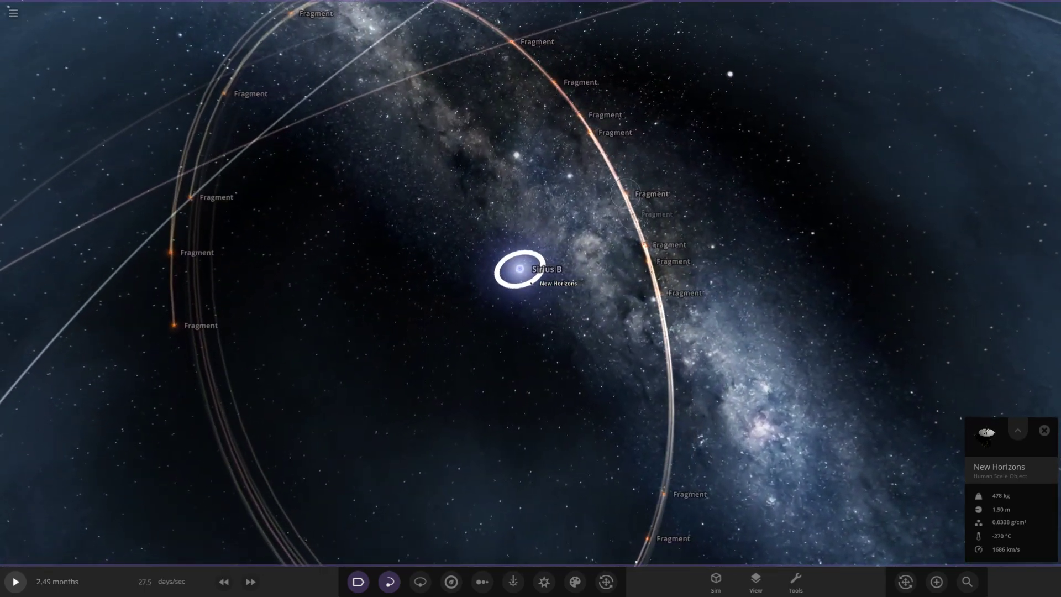
double_click(663, 494)
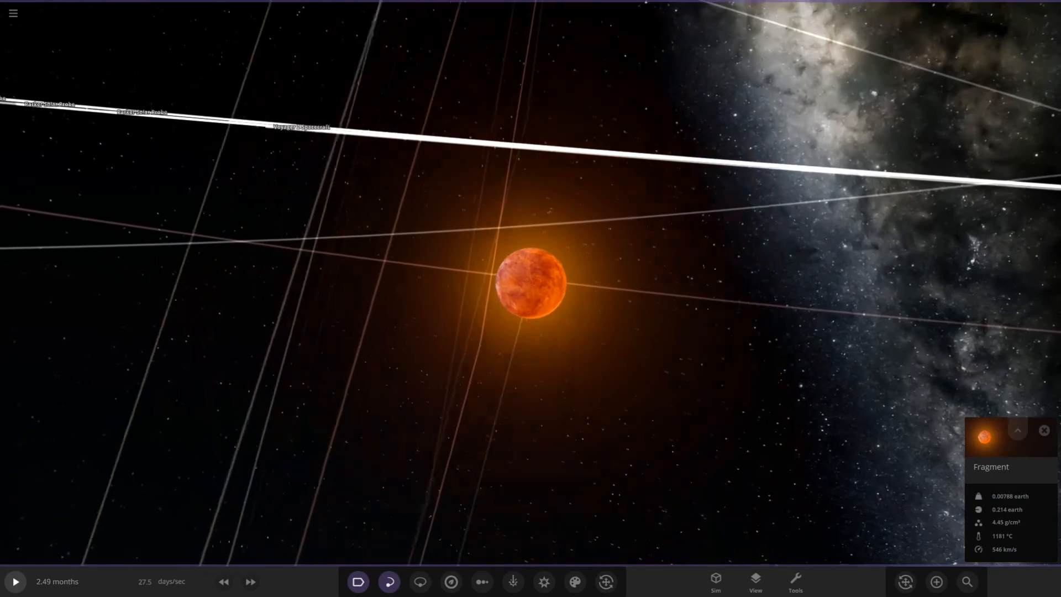
scroll(530, 284, "down", 5)
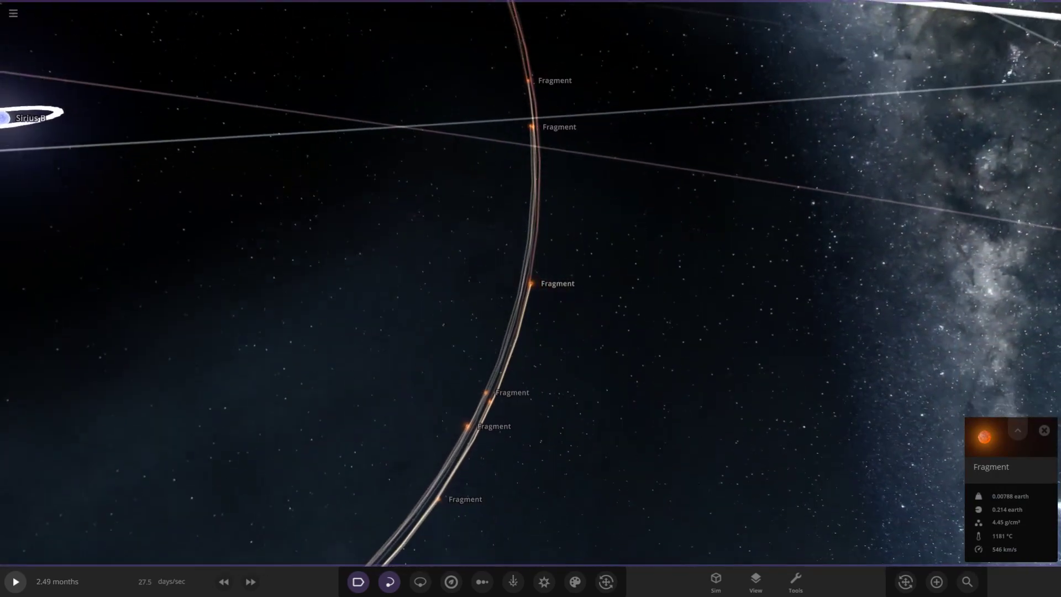
scroll(530, 284, "down", 5)
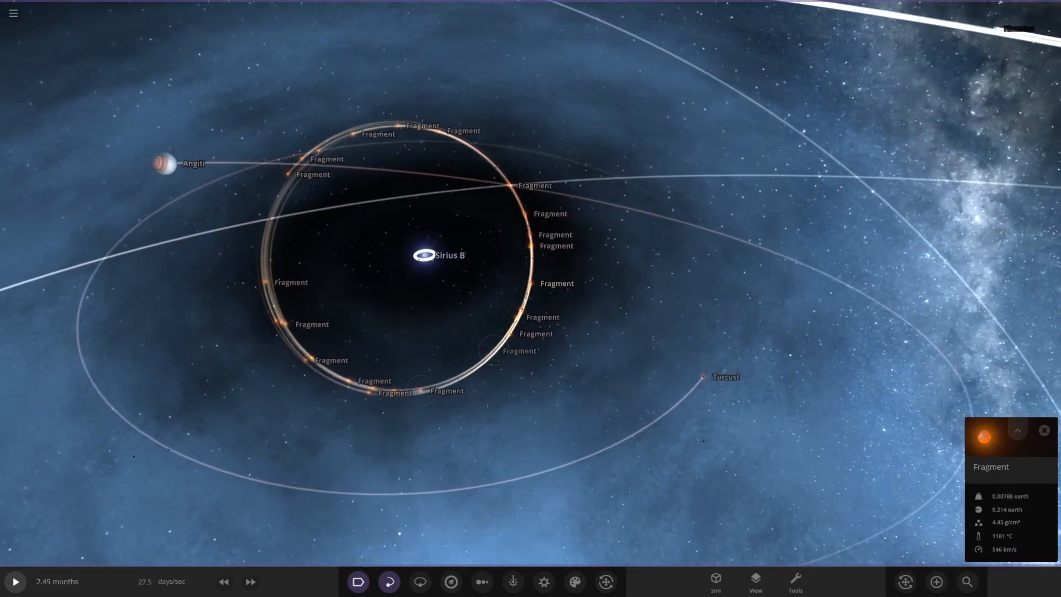
left_click_drag(531, 333, 531, 248)
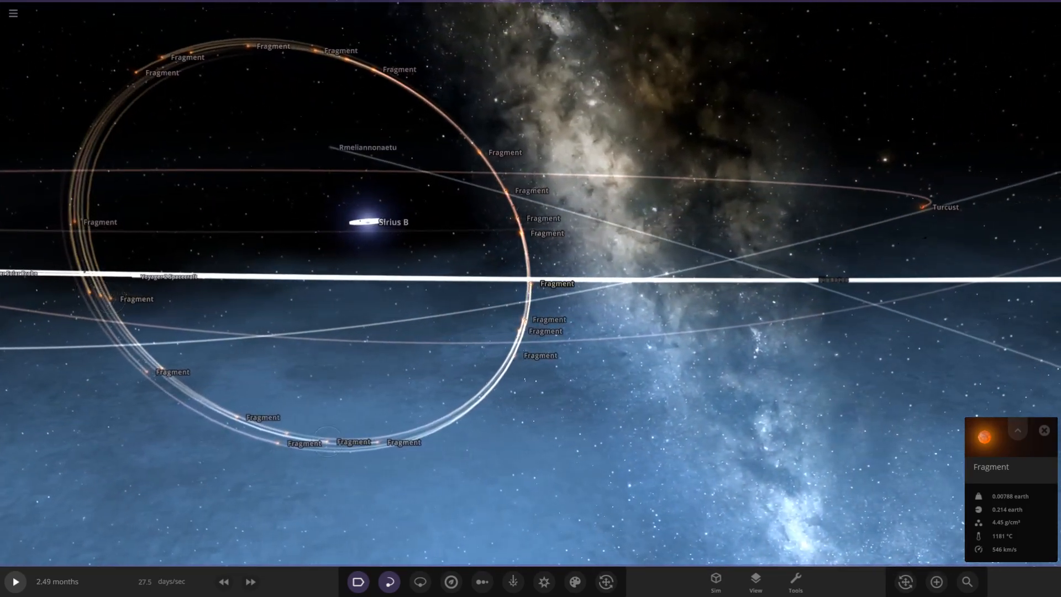
left_click_drag(530, 349, 531, 266)
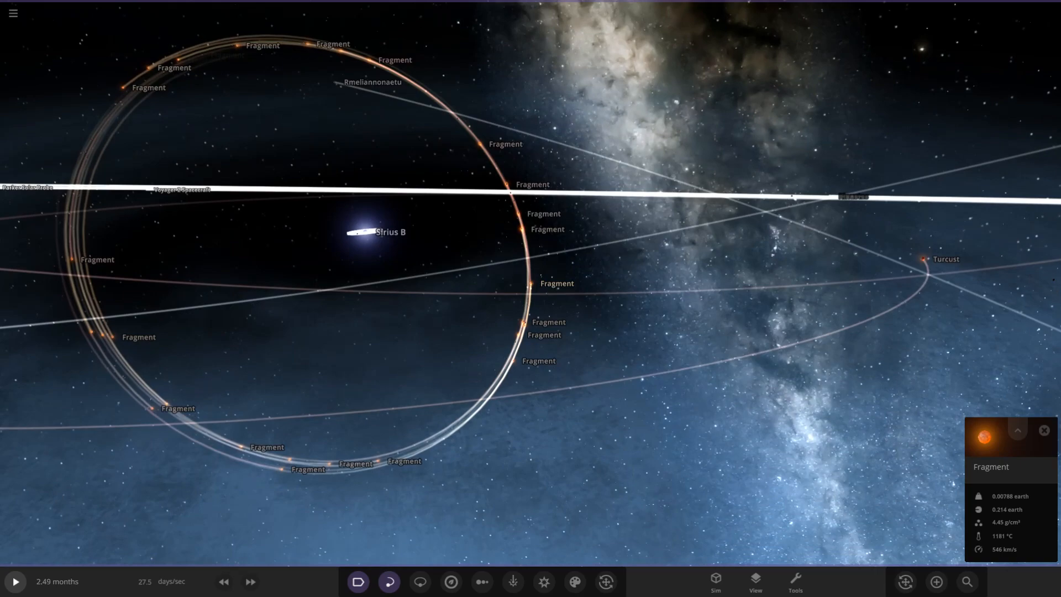
left_click(558, 283)
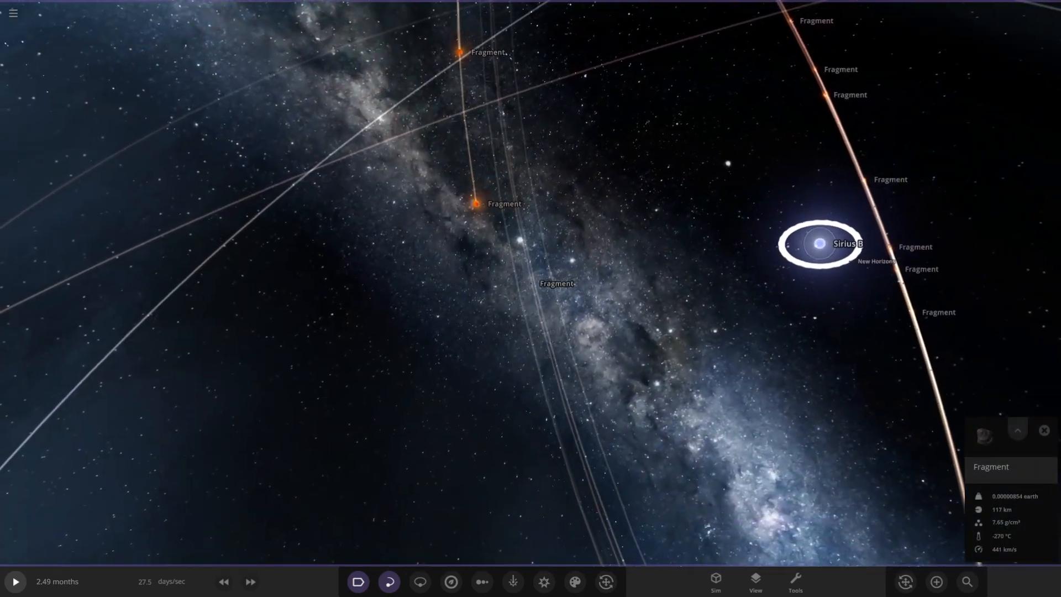
left_click(819, 243)
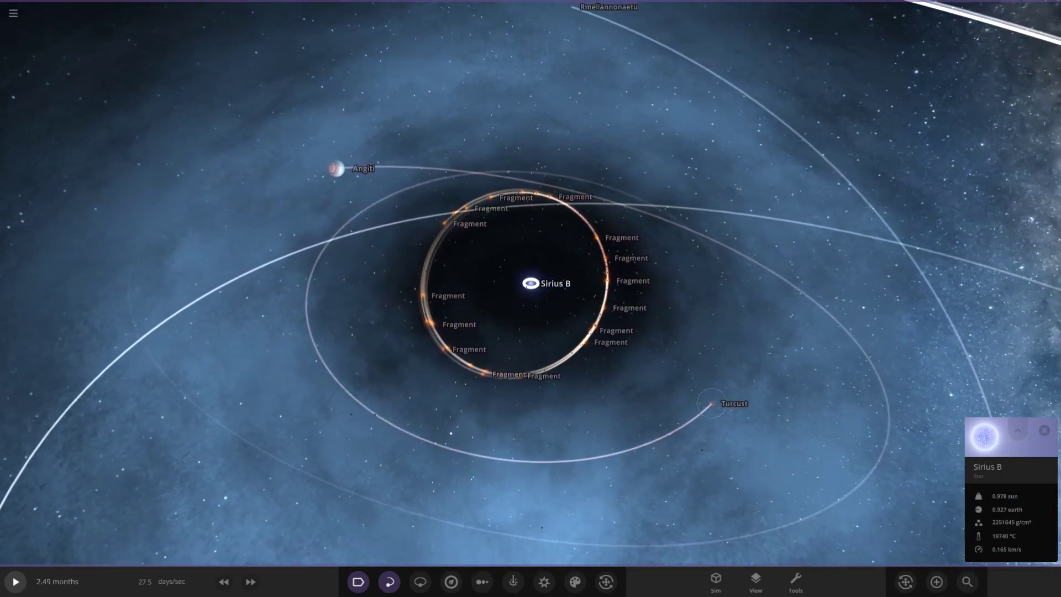
Fly to Turcust and expand its full properties, viewing the Motion orbital elements
left_click(711, 404)
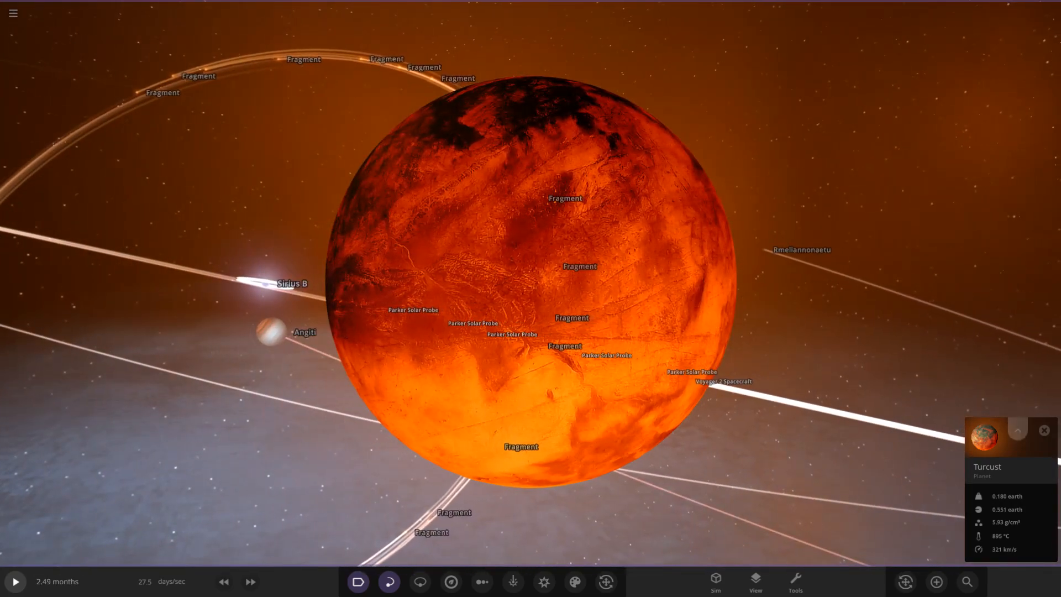
left_click(1018, 430)
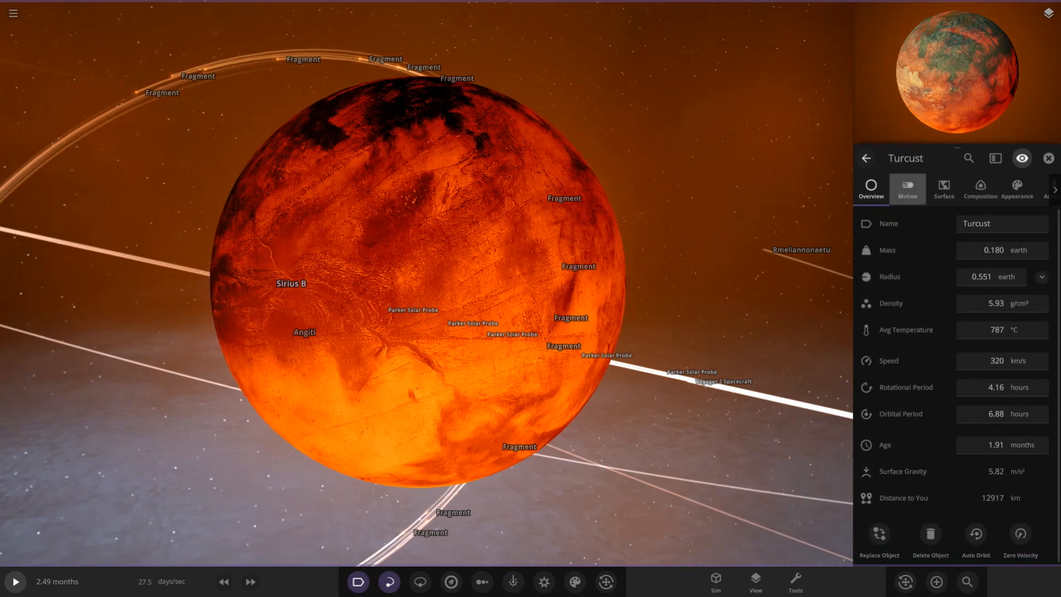
left_click(907, 189)
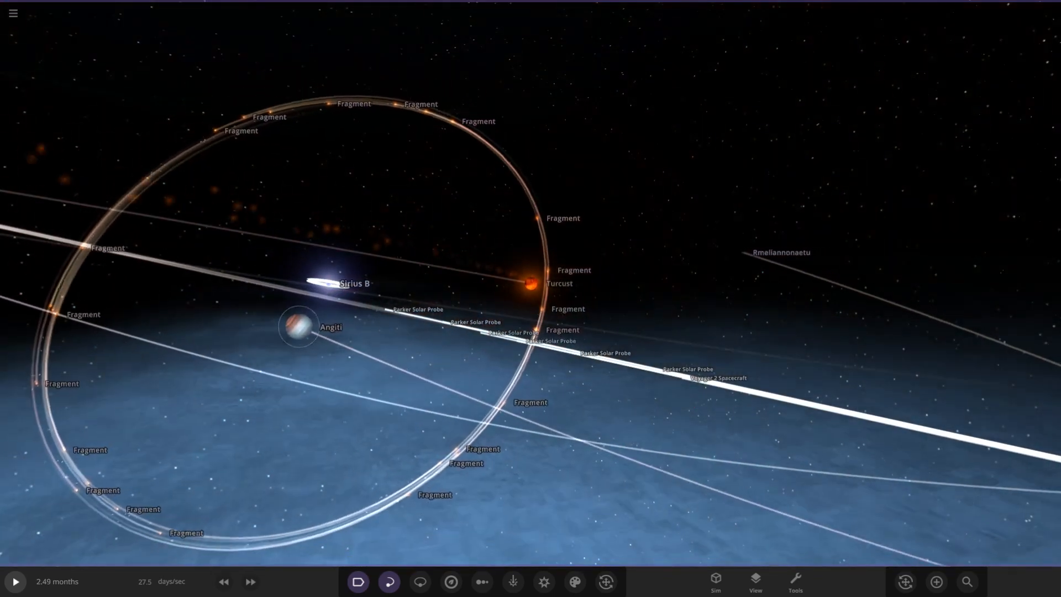
Fly to a close-up of the gas giant Angiti
double_click(321, 323)
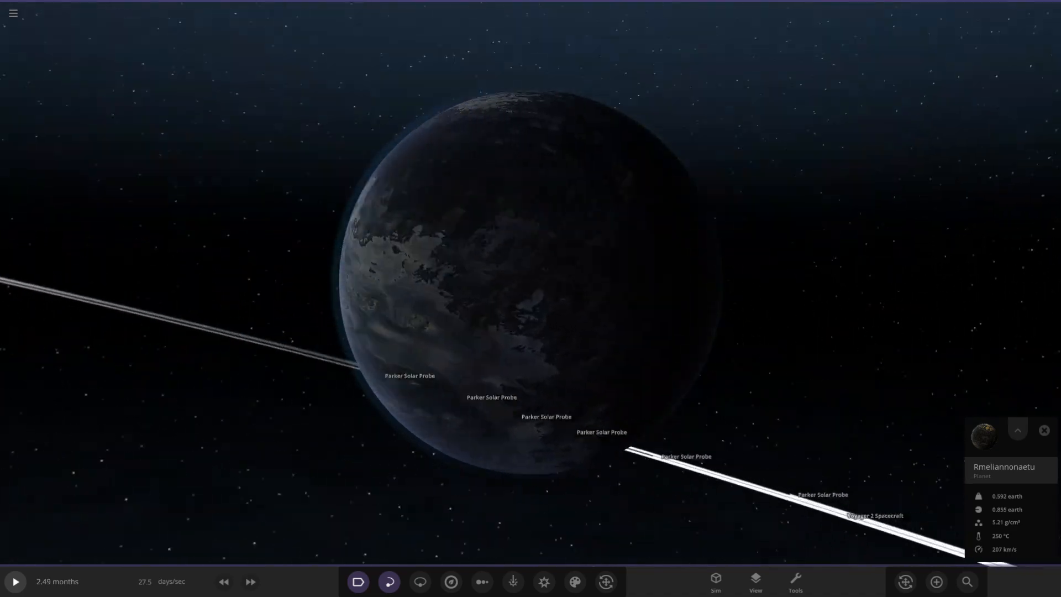
scroll(531, 282, "down", 5)
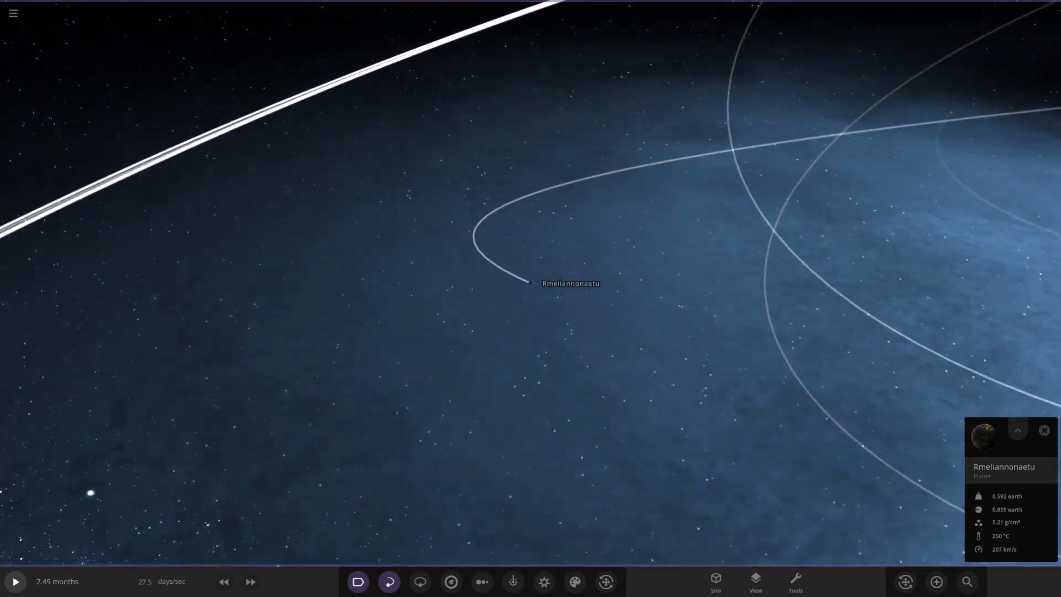
scroll(531, 282, "down", 3)
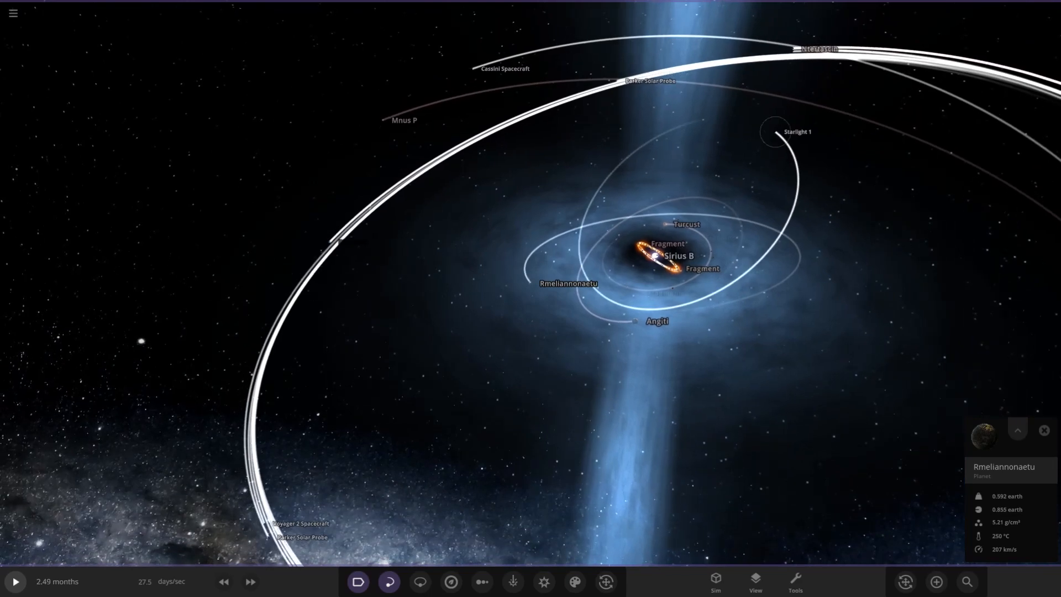
scroll(531, 282, "up", 5)
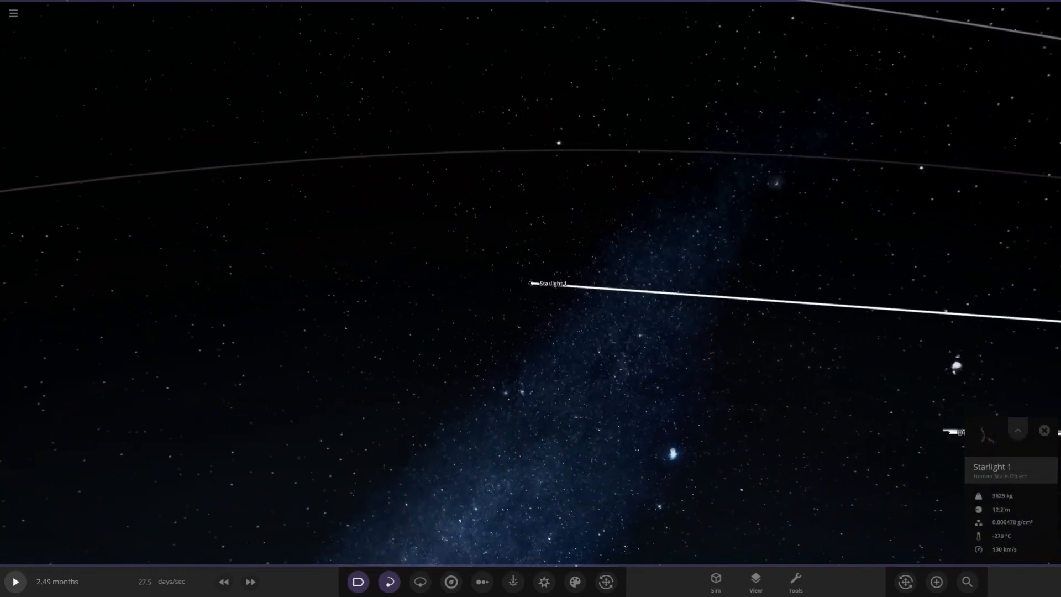
Orbit the view around Starlight 1 and swing away from Sirius B
left_click_drag(570, 322, 332, 249)
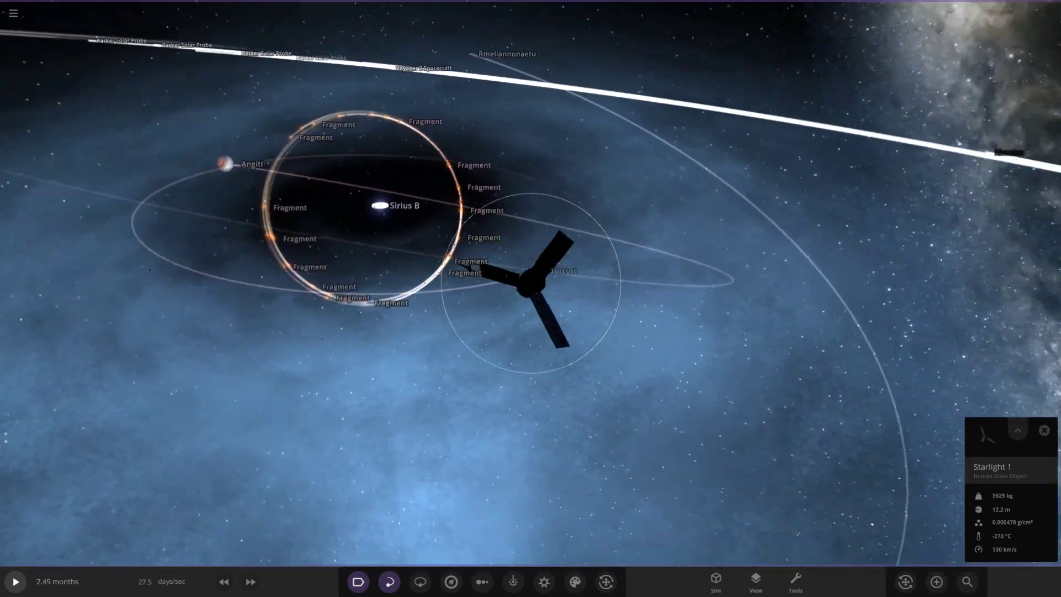
left_click_drag(531, 282, 663, 373)
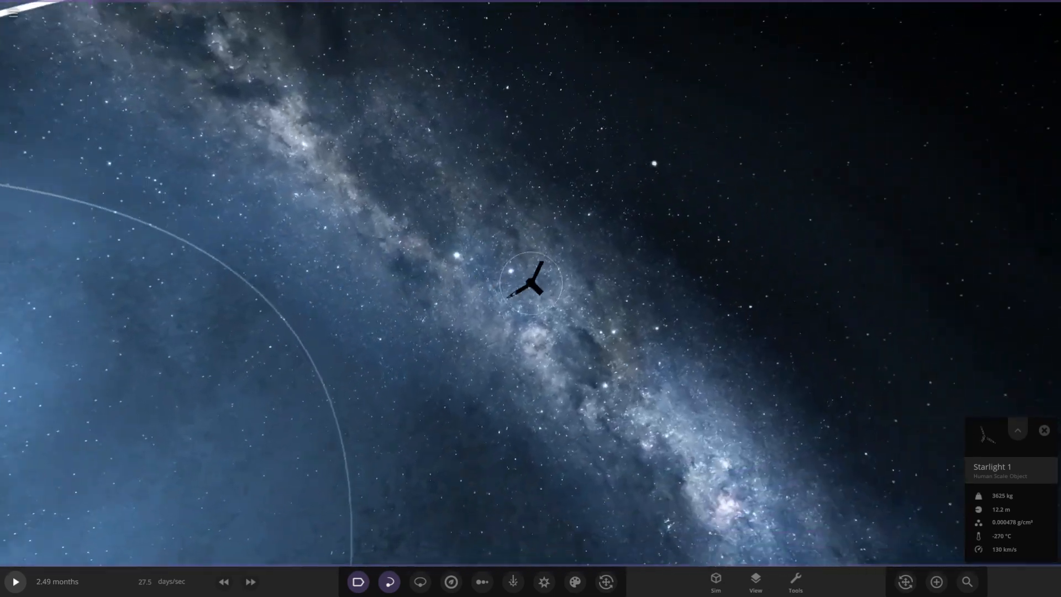
scroll(531, 282, "down", 5)
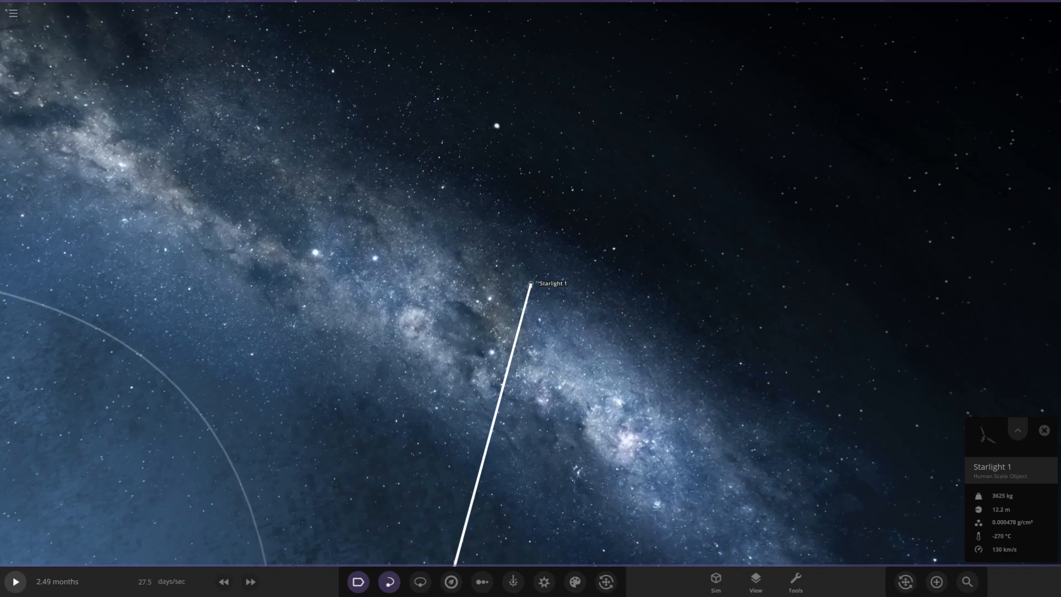
scroll(531, 283, "down", 5)
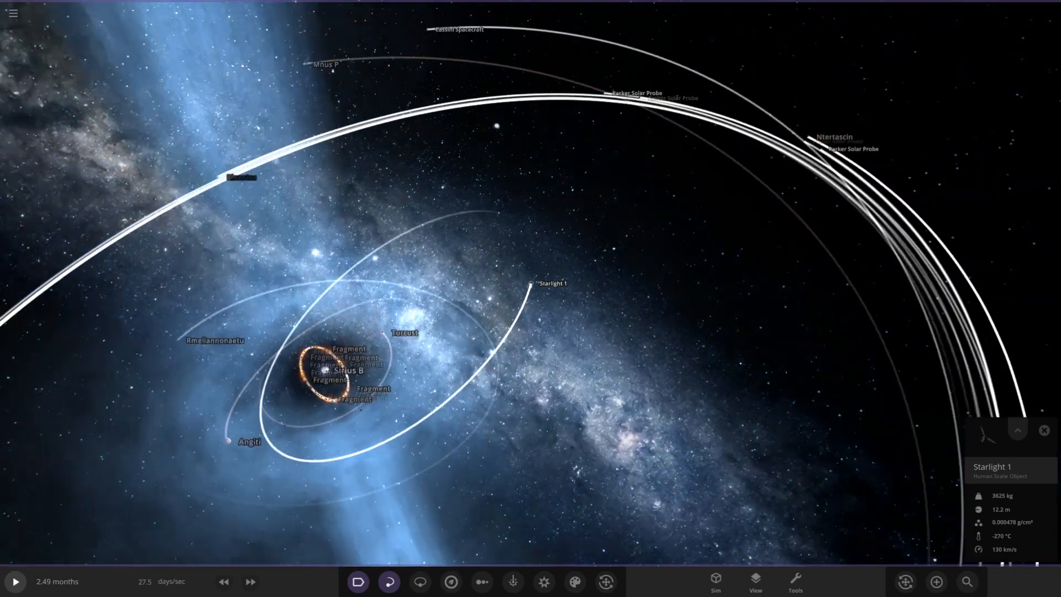
scroll(531, 283, "down", 5)
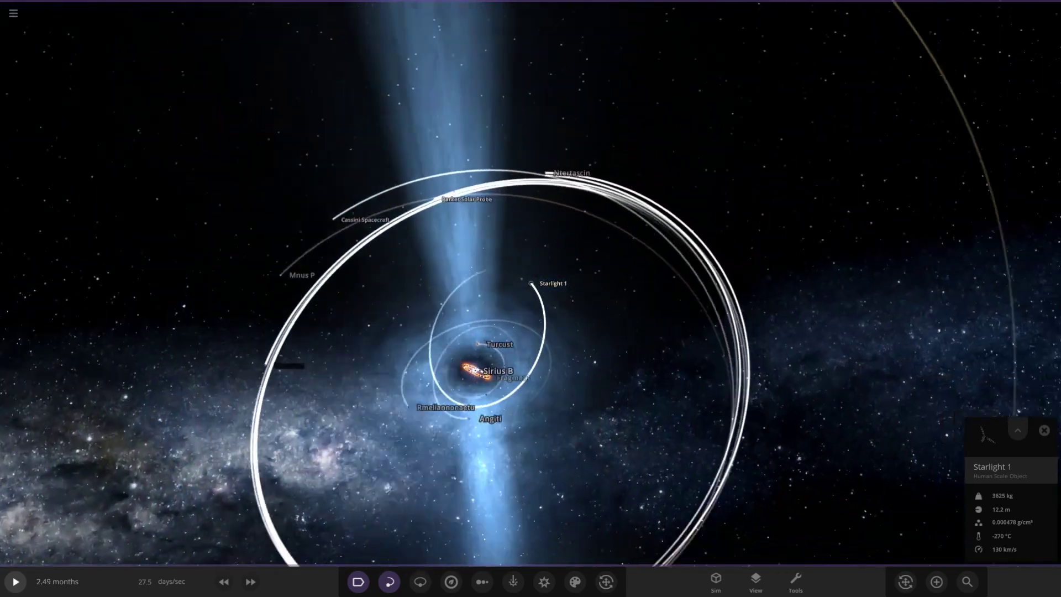
scroll(530, 299, "down", 5)
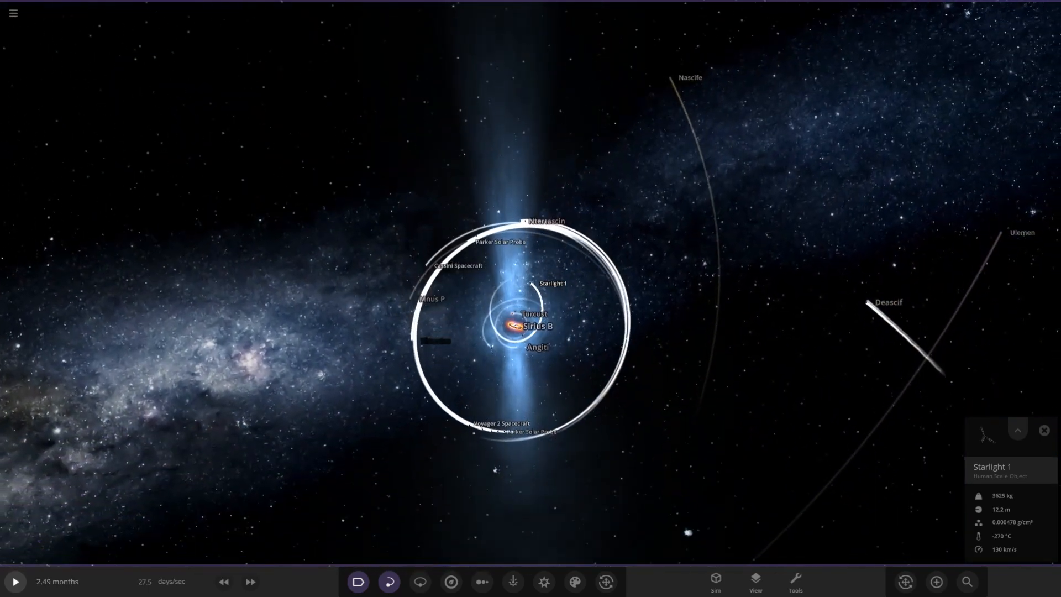
Inspect icy planet Rinustas from several sides and view its Surface temperature and water properties
left_click_drag(531, 298, 414, 273)
scroll(531, 299, "up", 5)
scroll(531, 299, "up", 5)
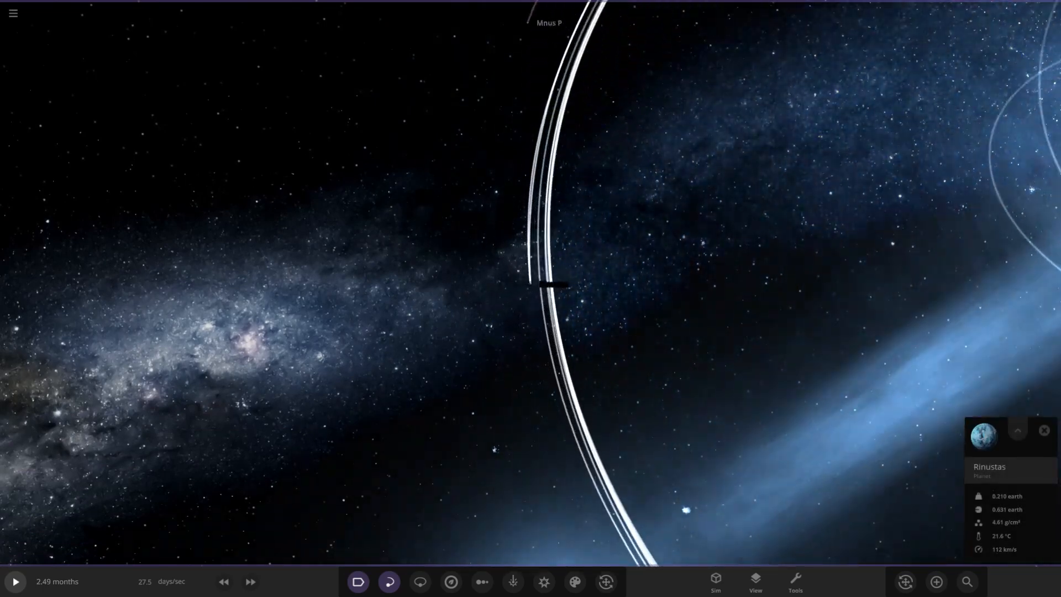
scroll(530, 299, "up", 5)
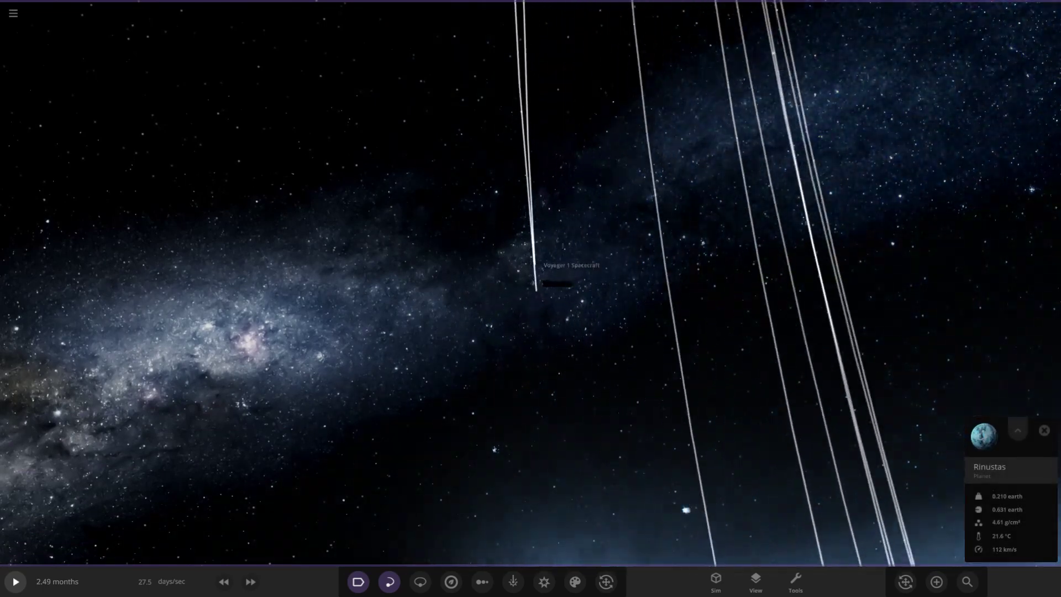
scroll(531, 299, "up", 5)
scroll(531, 299, "up", 5)
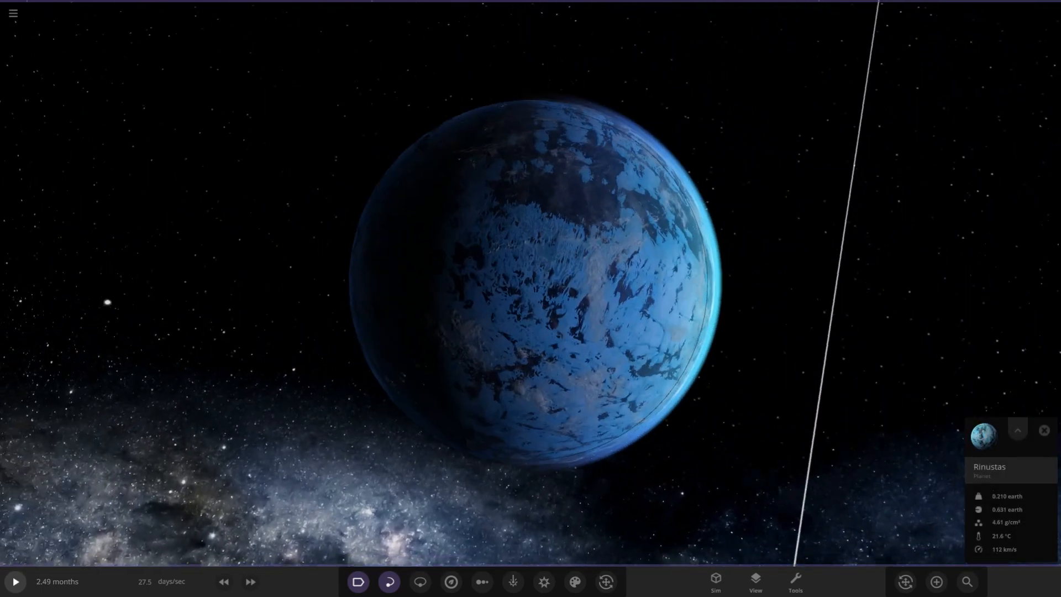
mouse_move(530, 298)
left_mouse_down()
mouse_move(414, 249)
mouse_move(332, 274)
mouse_move(208, 266)
left_mouse_up()
scroll(531, 299, "down", 5)
scroll(532, 299, "down", 5)
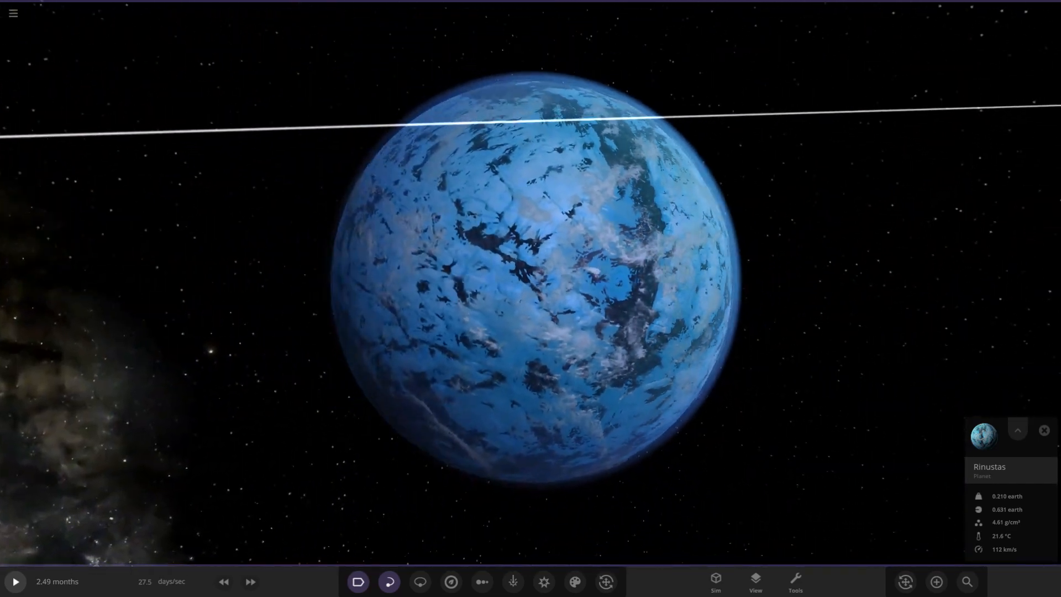
left_click_drag(531, 298, 630, 299)
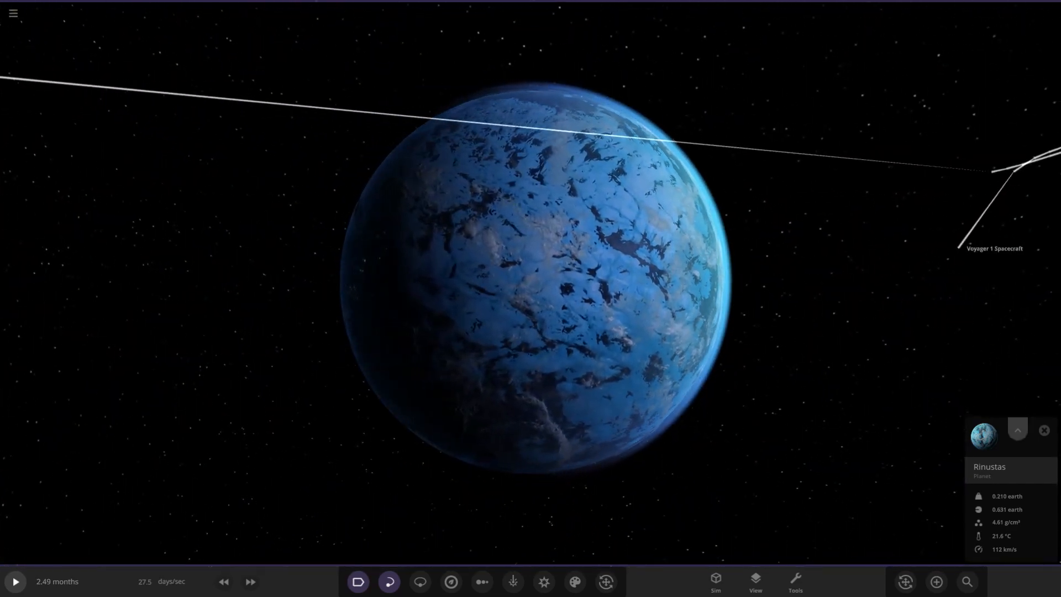
left_click(1018, 429)
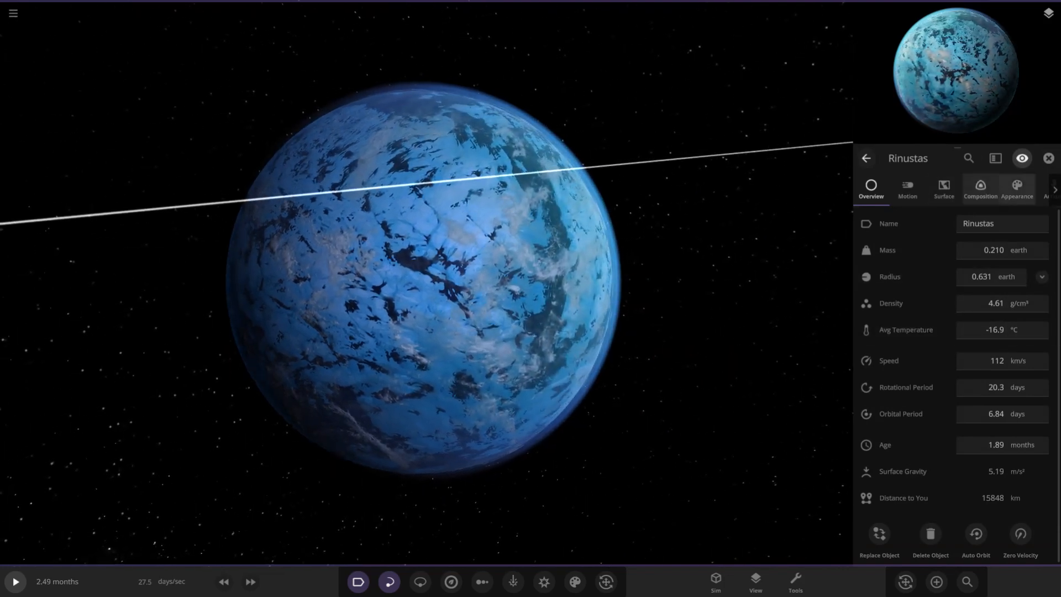
left_click(944, 188)
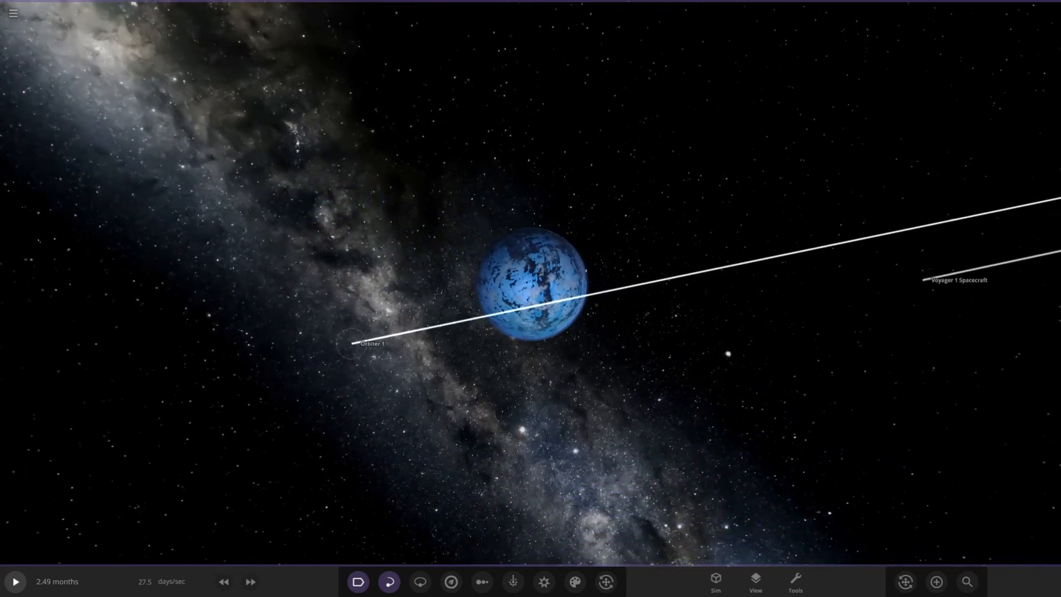
Focus on nearby Orbiter 1, then return focus to Rinustas from a distance
left_click(355, 342)
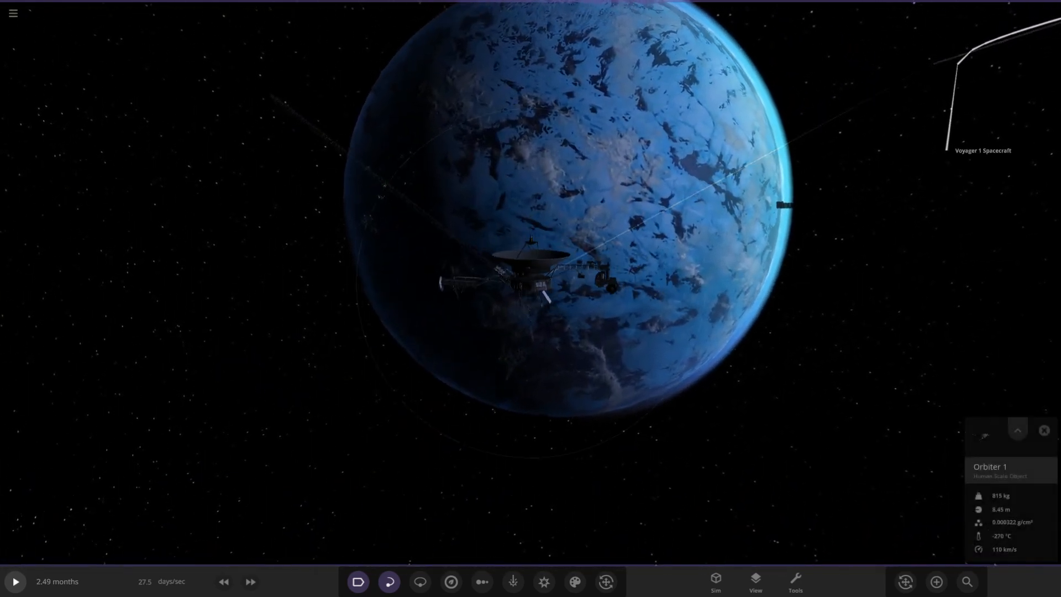
left_click_drag(536, 286, 332, 282)
left_click(332, 282)
scroll(530, 299, "down", 5)
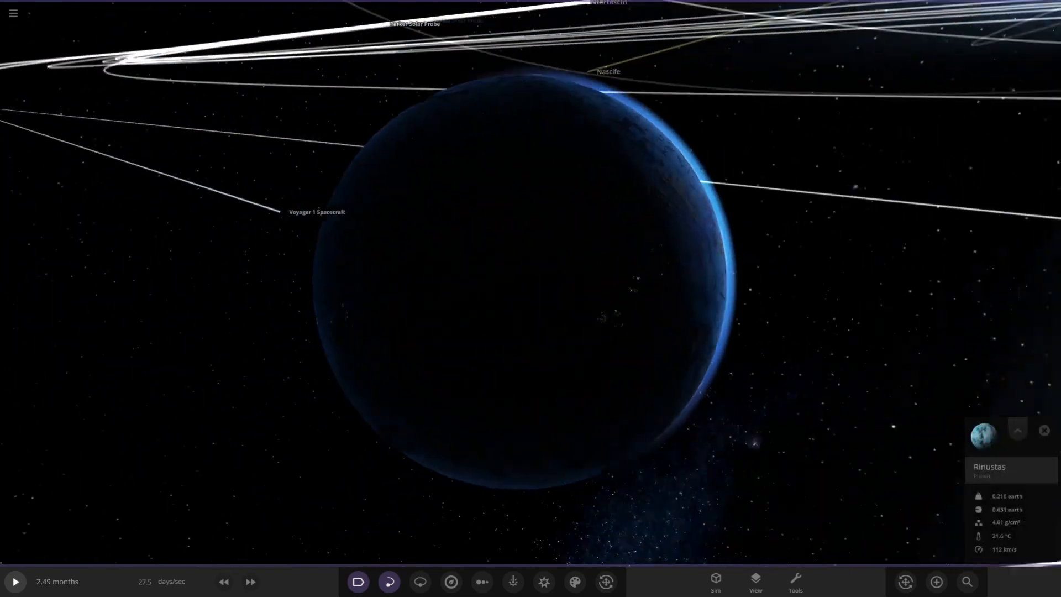
left_click_drag(531, 331, 332, 249)
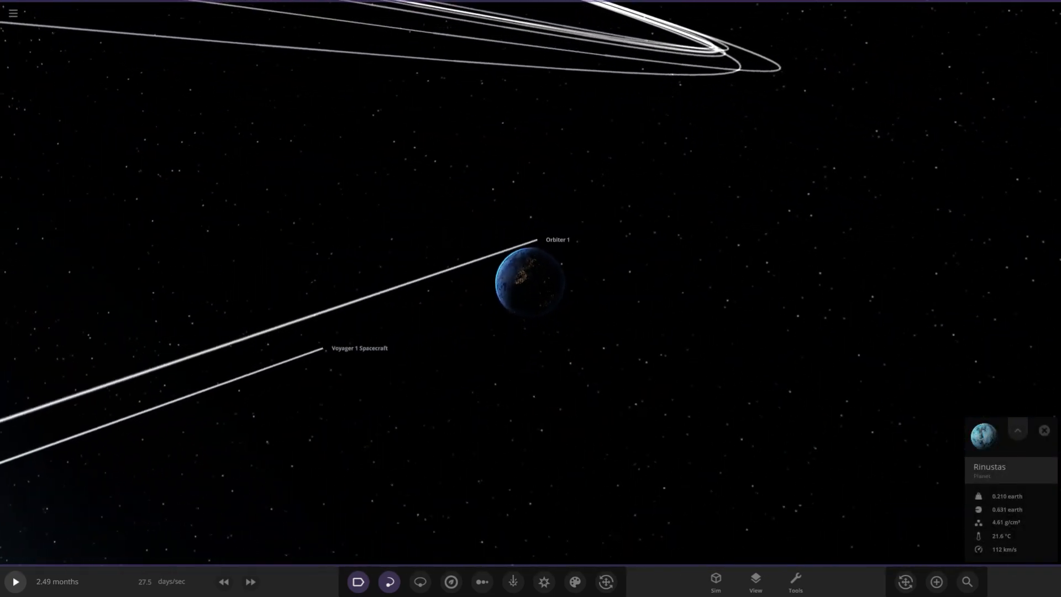
Fly to Voyager 1, Parker Solar Probe and the moon Ntertascin in turn
double_click(531, 287)
scroll(530, 290, "down", 10)
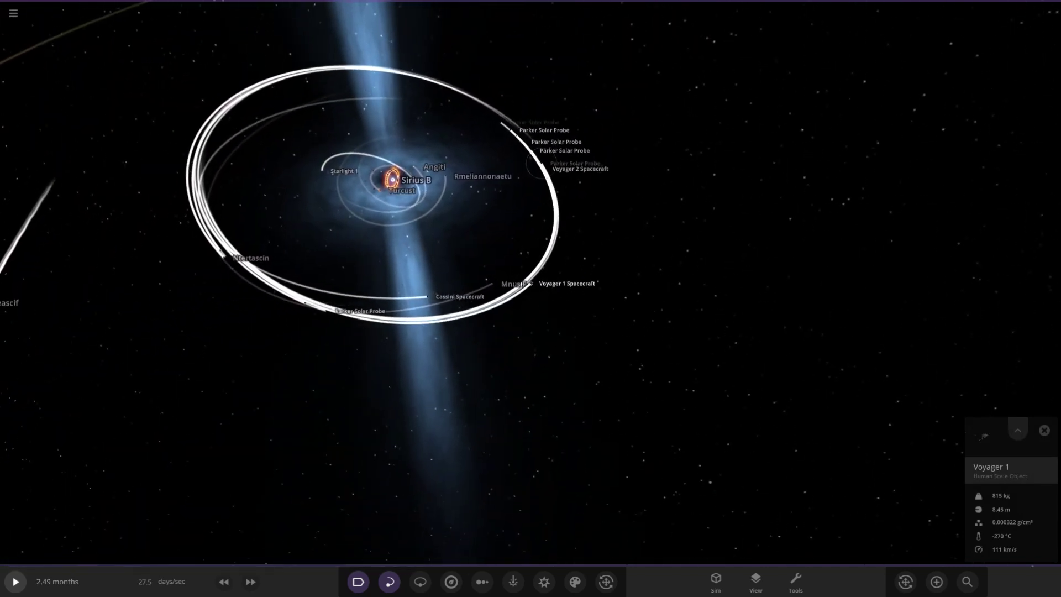
double_click(544, 130)
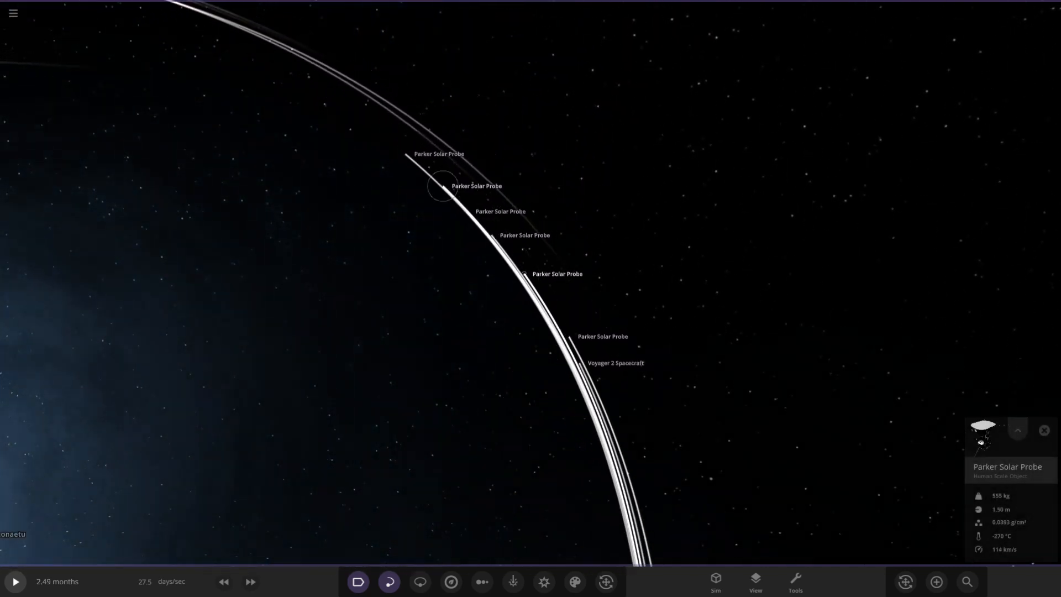
scroll(532, 290, "down", 10)
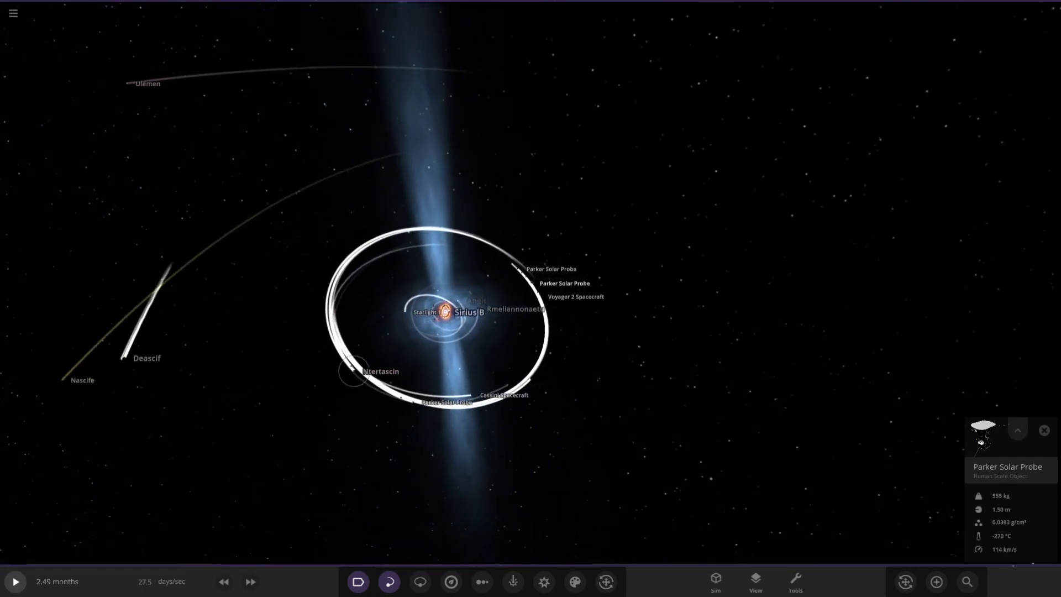
double_click(368, 370)
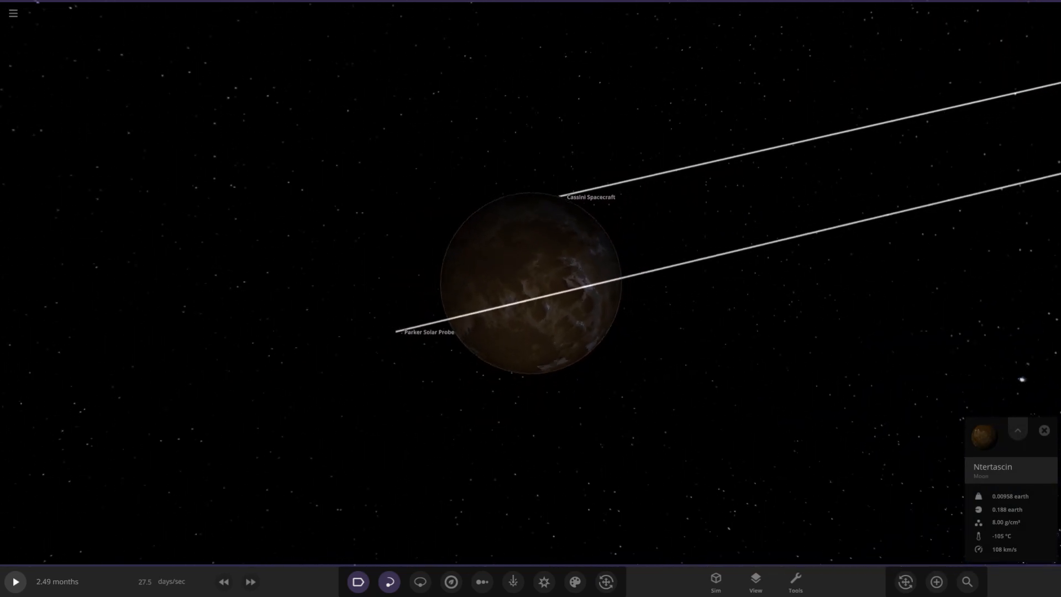
scroll(531, 299, "down", 8)
left_click_drag(747, 299, 333, 299)
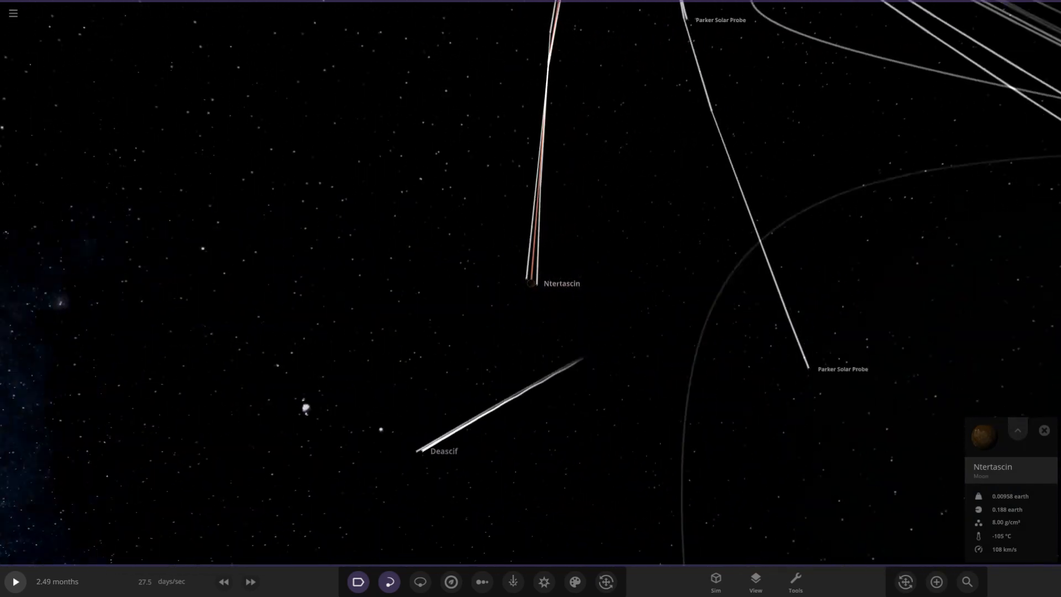
scroll(530, 299, "down", 8)
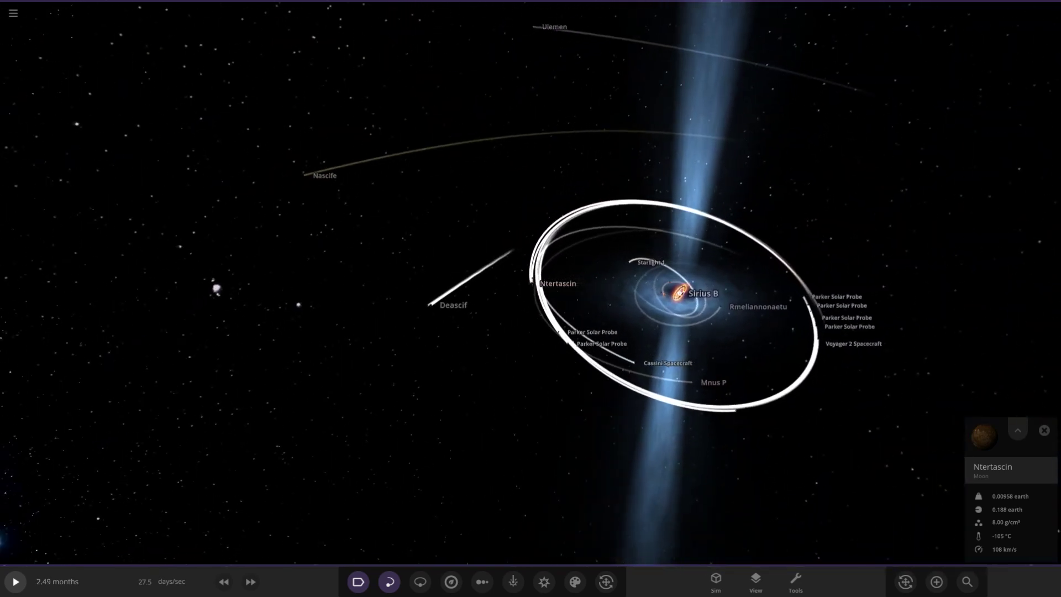
Fly to the body Nascife, then expand Ulemen's full properties panel
left_click(319, 176)
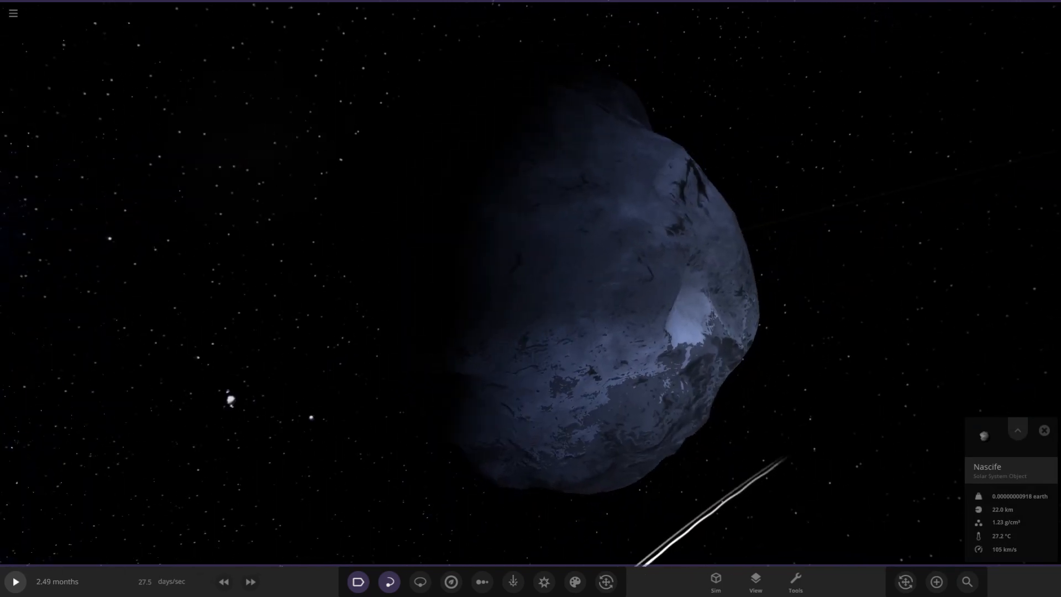
scroll(230, 400, "down", 8)
left_click_drag(230, 400, 531, 332)
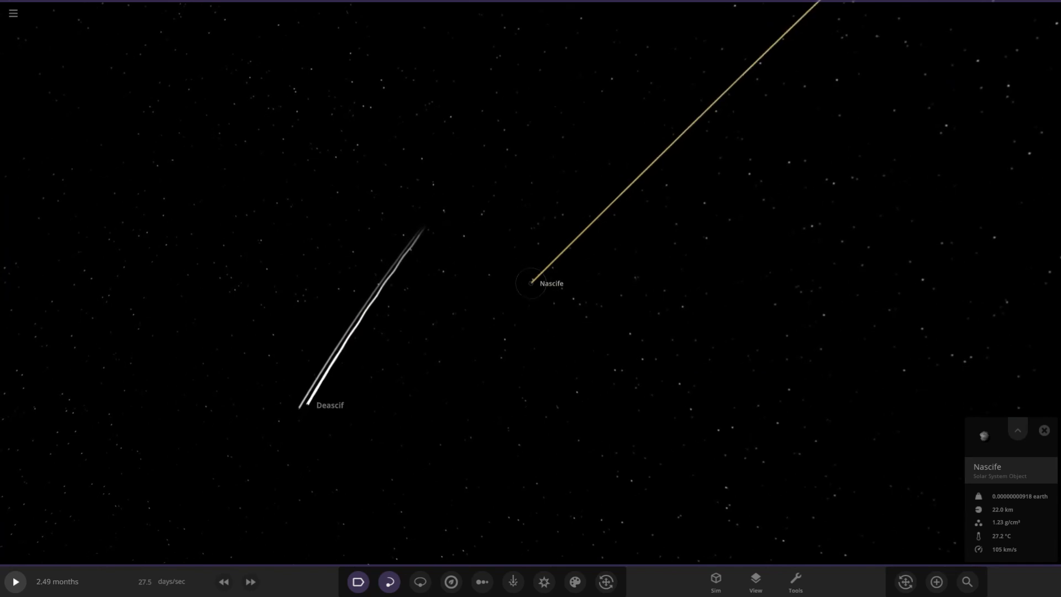
scroll(531, 298, "down", 10)
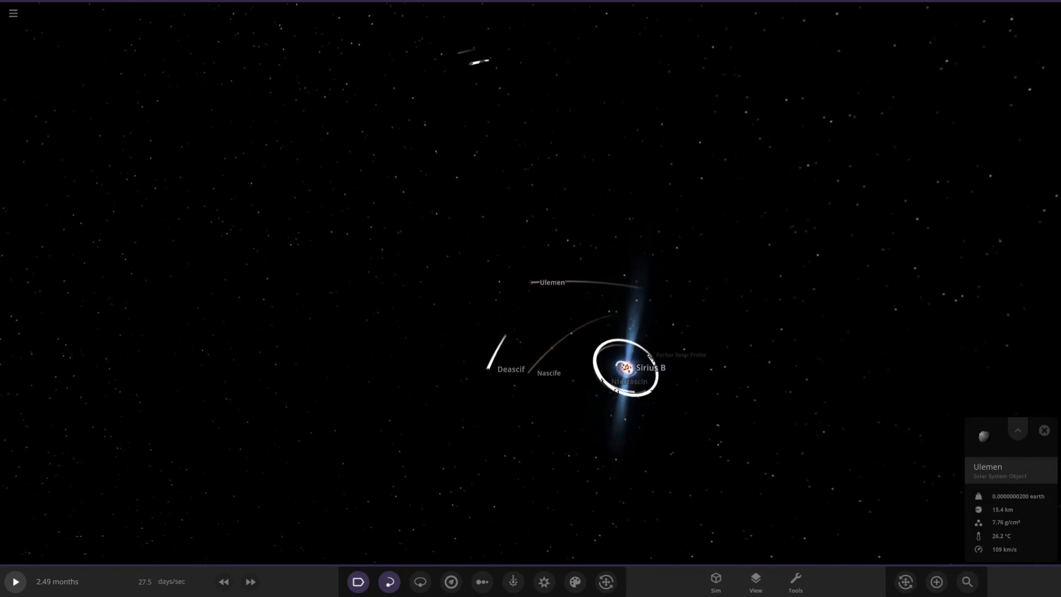
left_click(1018, 430)
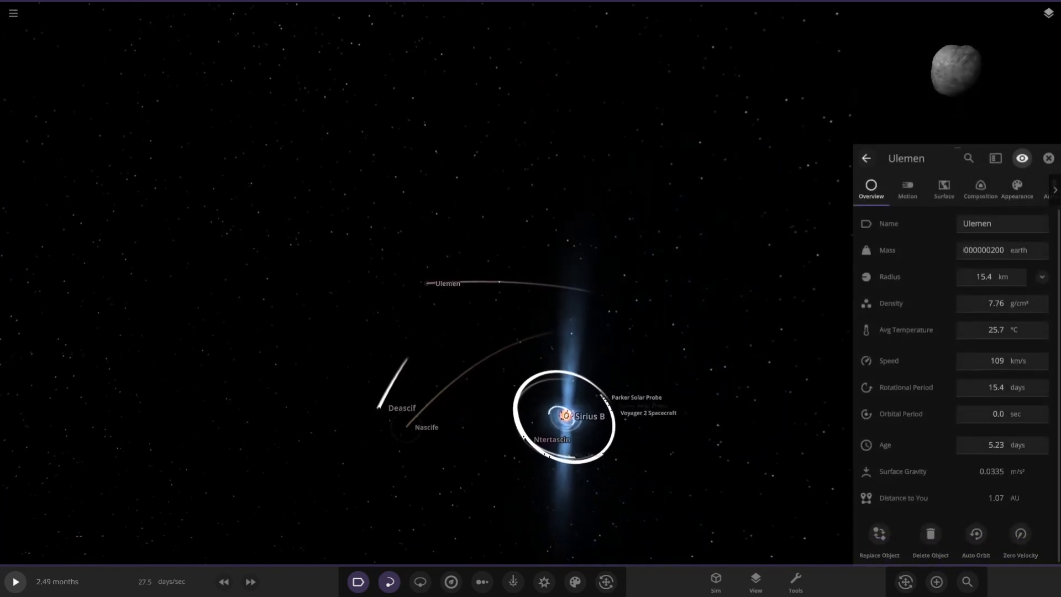
Focus planet Deascif and view its material composition and overview properties
left_click(380, 405)
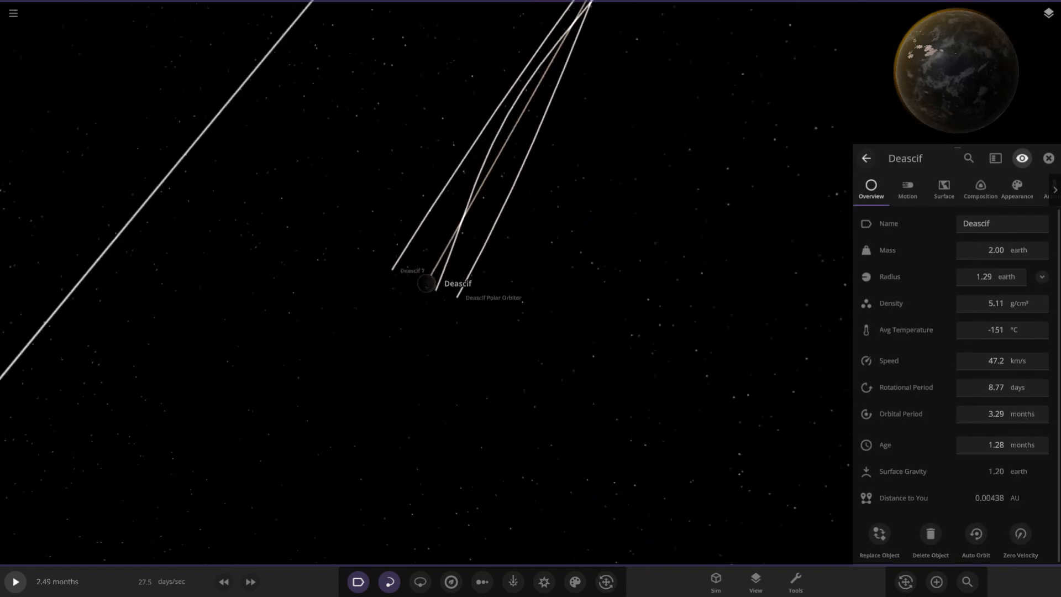
mouse_move(343, 441)
left_mouse_down()
mouse_move(625, 455)
mouse_move(268, 405)
left_mouse_up()
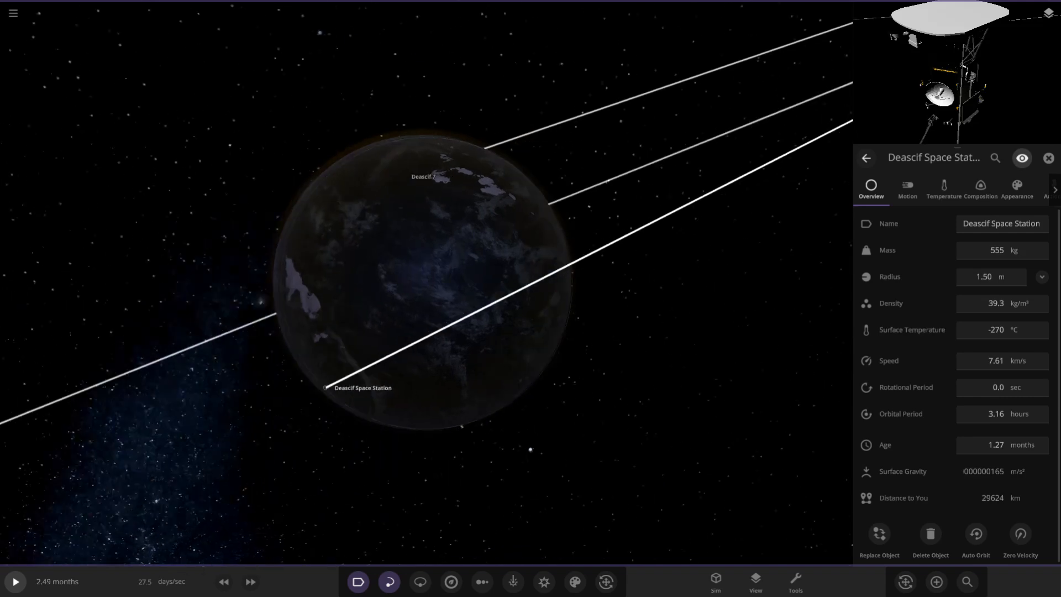
scroll(268, 406, "up", 5)
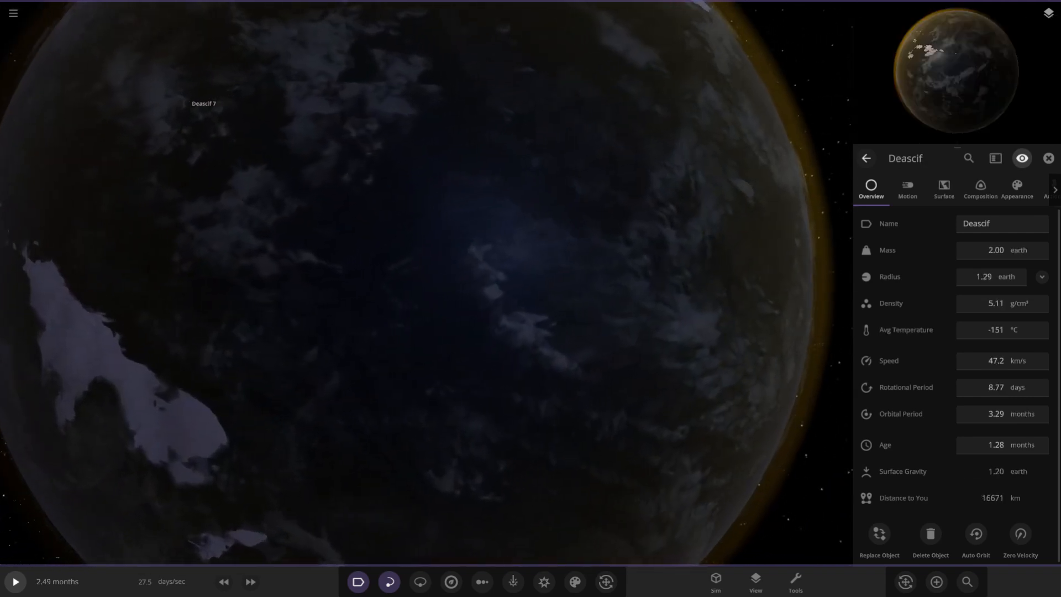
scroll(267, 406, "down", 3)
left_click_drag(415, 374, 249, 373)
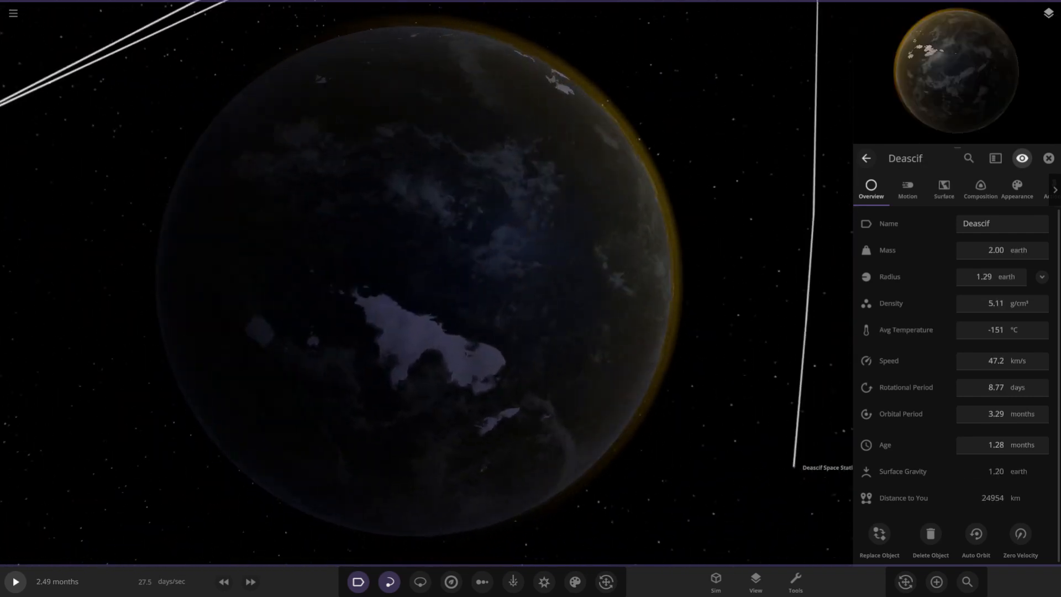
left_click(980, 189)
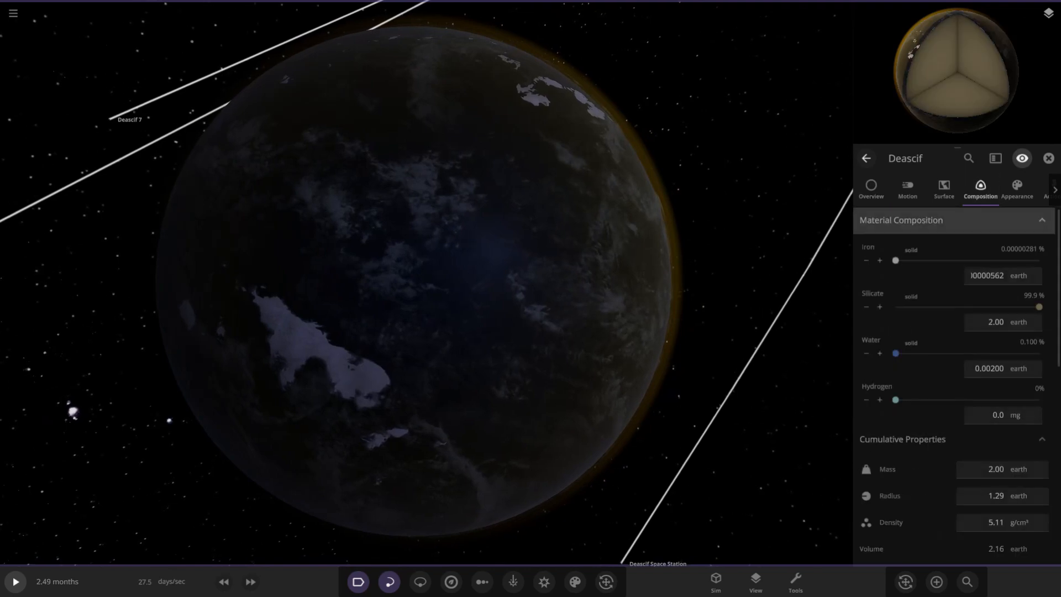
left_click(871, 189)
Inspect the spacecraft Deascif 8 (mass 2523 kg) near Deascif
left_click_drag(414, 373, 248, 332)
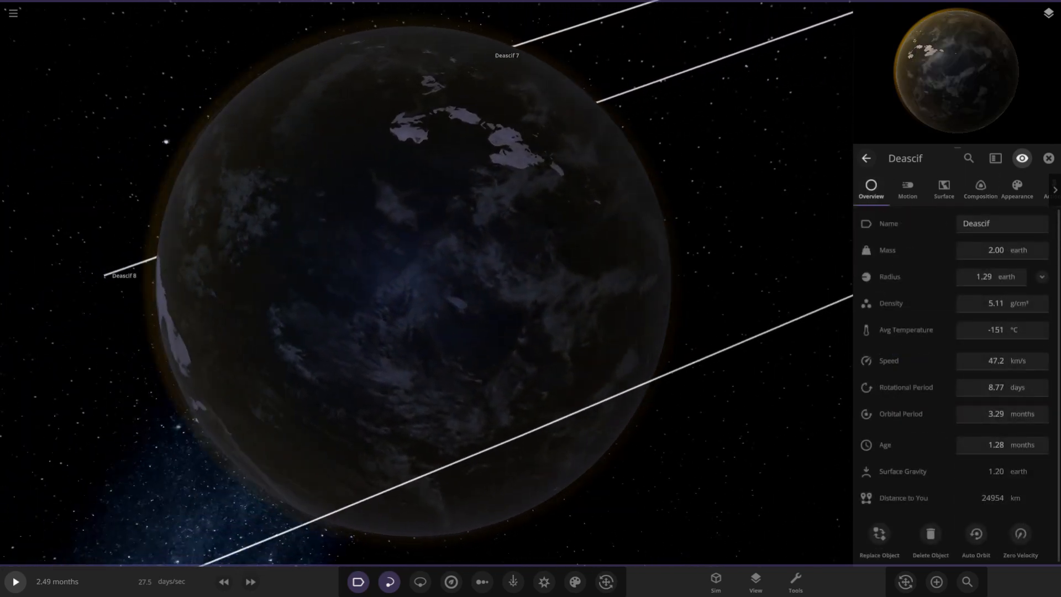
scroll(414, 299, "down", 3)
left_click_drag(415, 332, 290, 373)
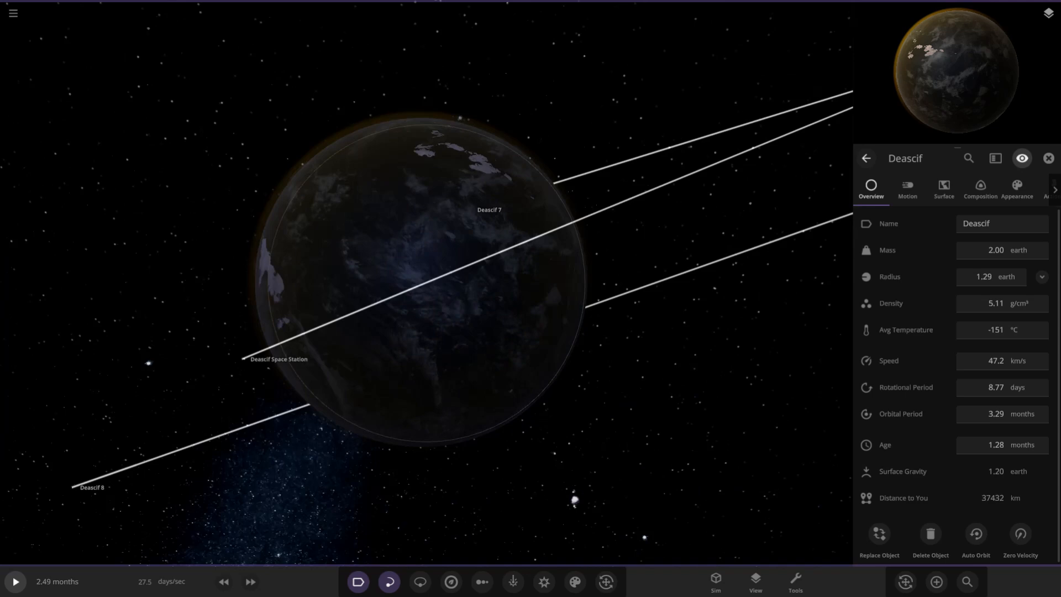
scroll(414, 298, "down", 5)
scroll(415, 299, "down", 5)
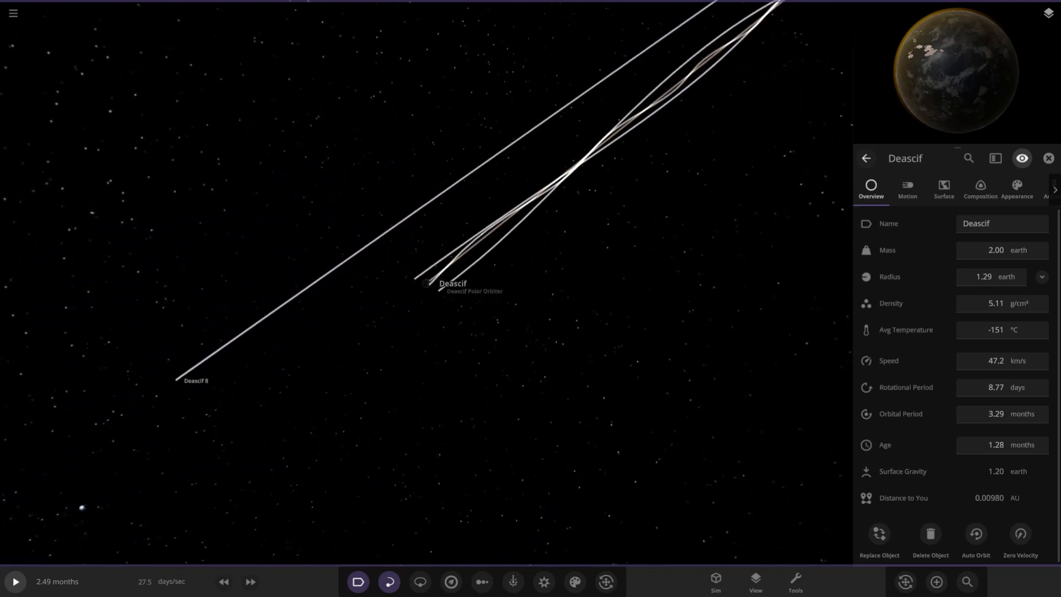
left_click(184, 377)
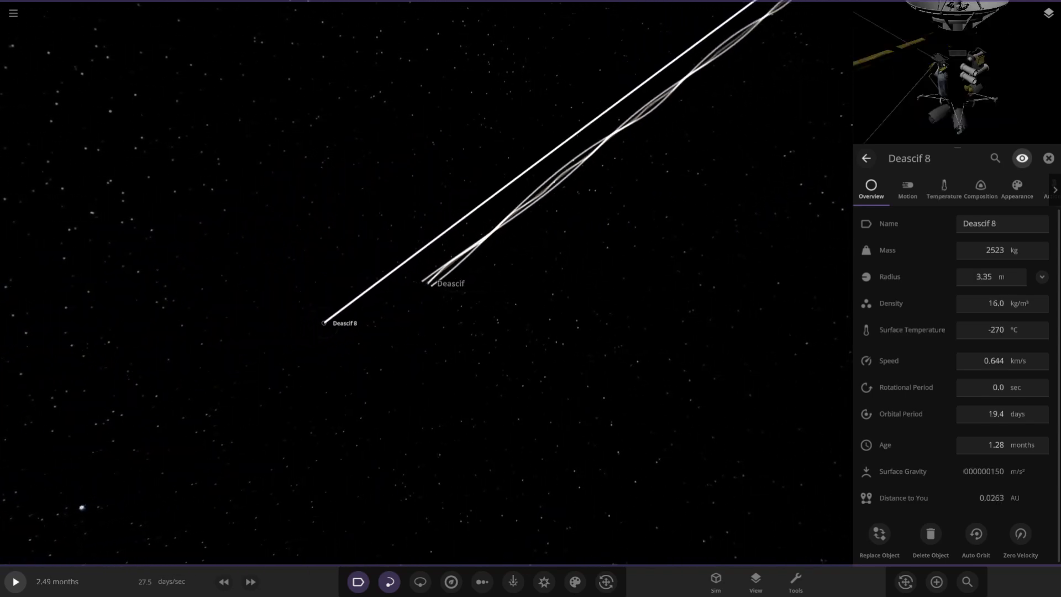
scroll(415, 299, "down", 5)
scroll(414, 298, "down", 3)
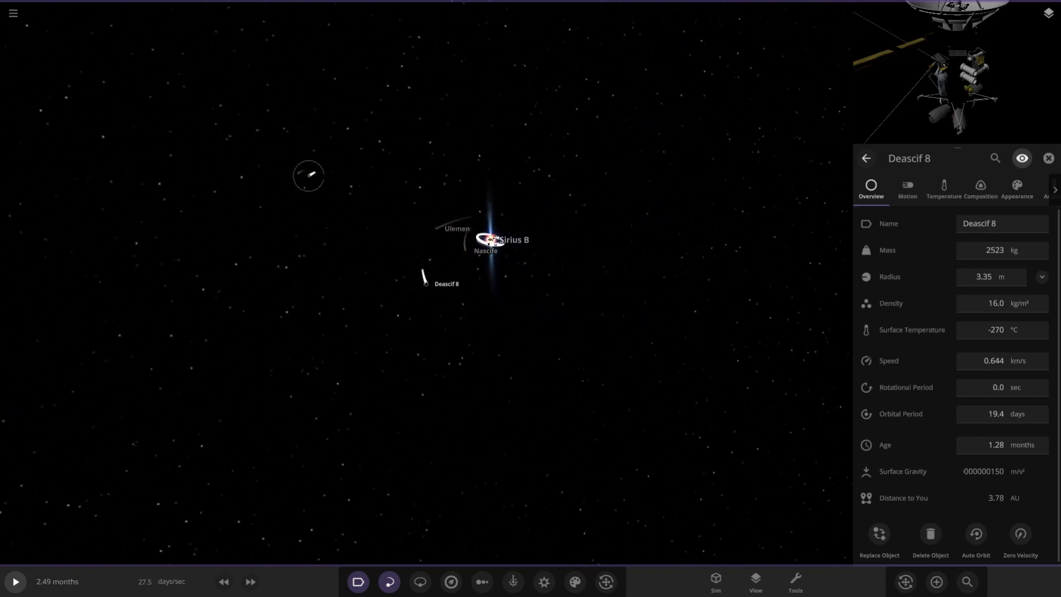
Dismiss the full properties panel and inspect Onos's moons Evollo and Jania
key("Escape")
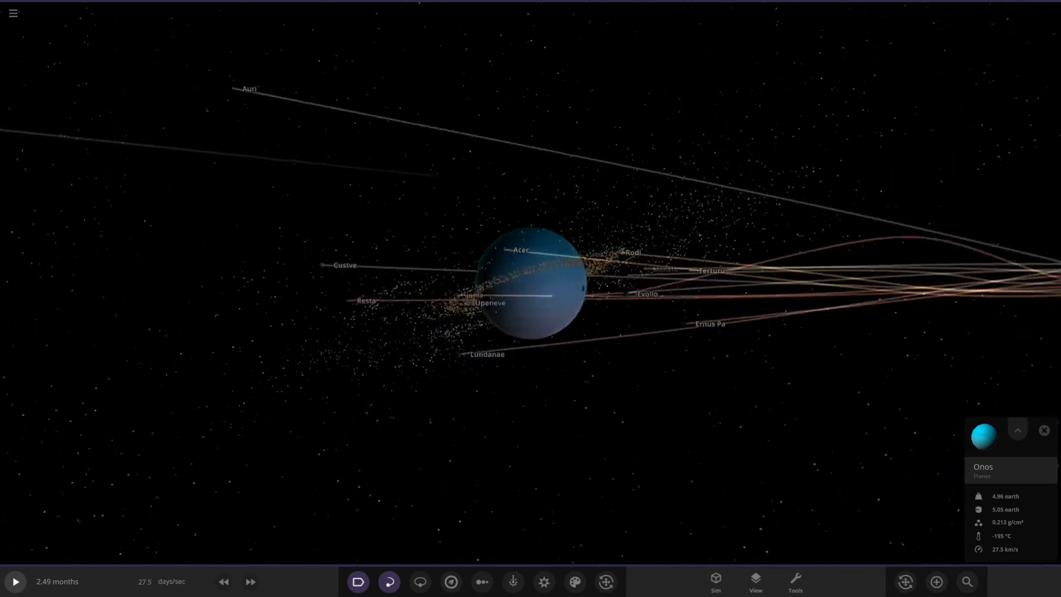
left_click(415, 266)
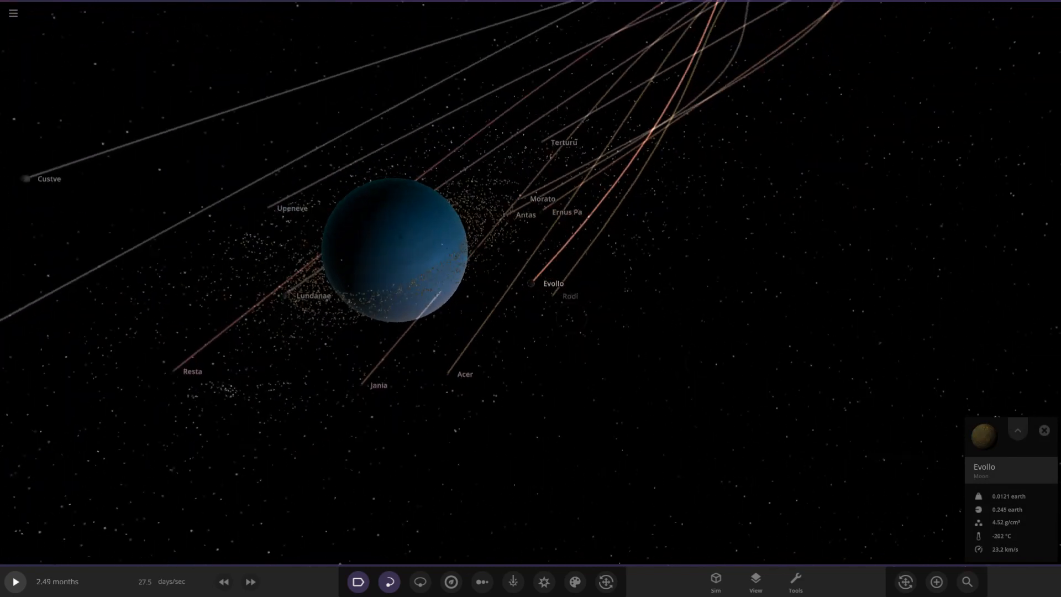
left_click(477, 326)
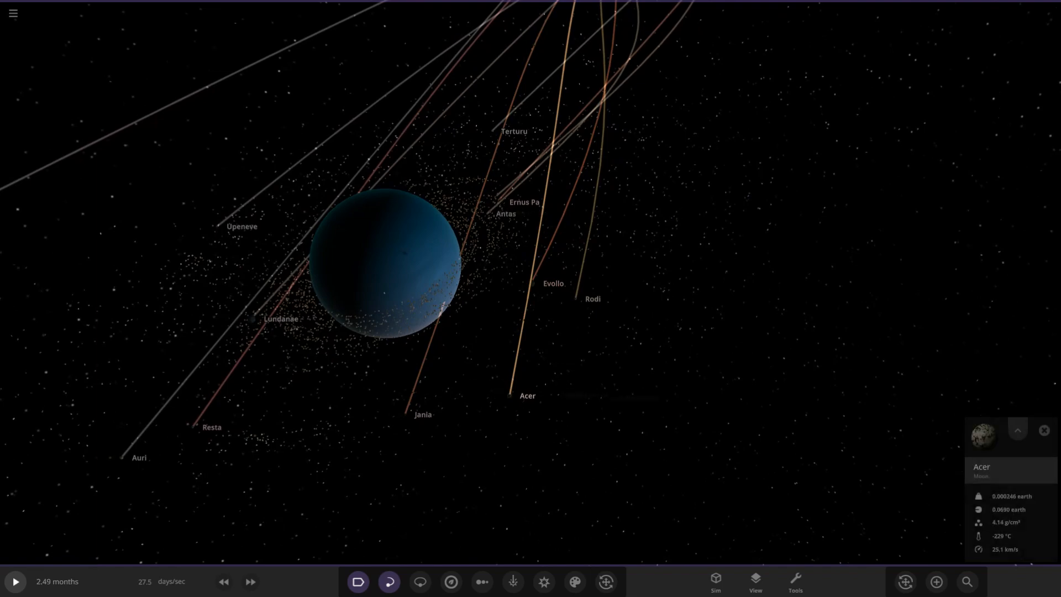
scroll(530, 299, "down", 3)
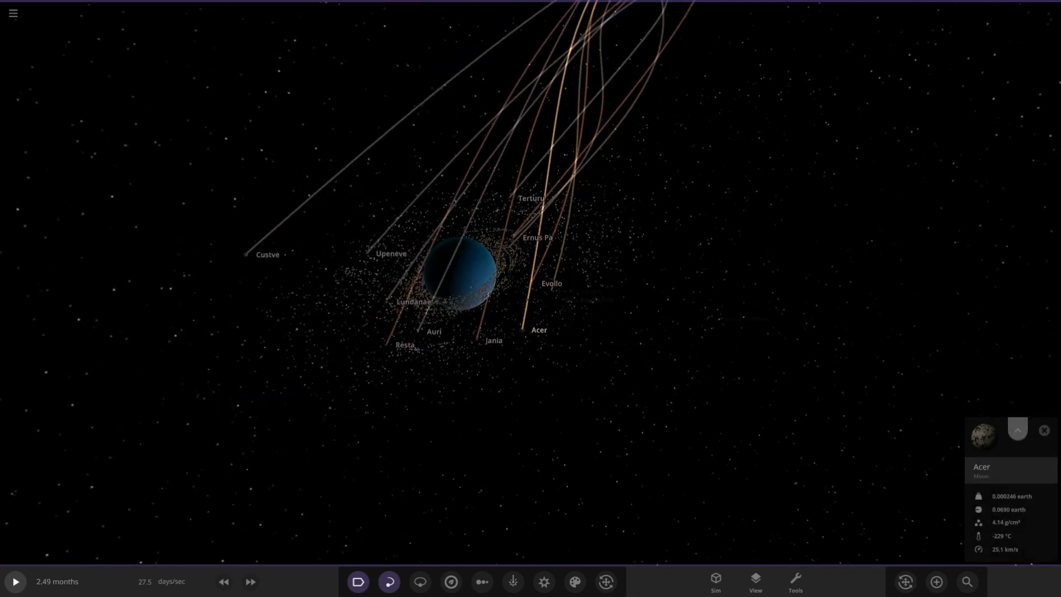
Expand Acer's full properties, then inspect moons Rodi, Evollo, Terturu, Upeneve, Lundanae, Resta and ring particles
left_click(1018, 429)
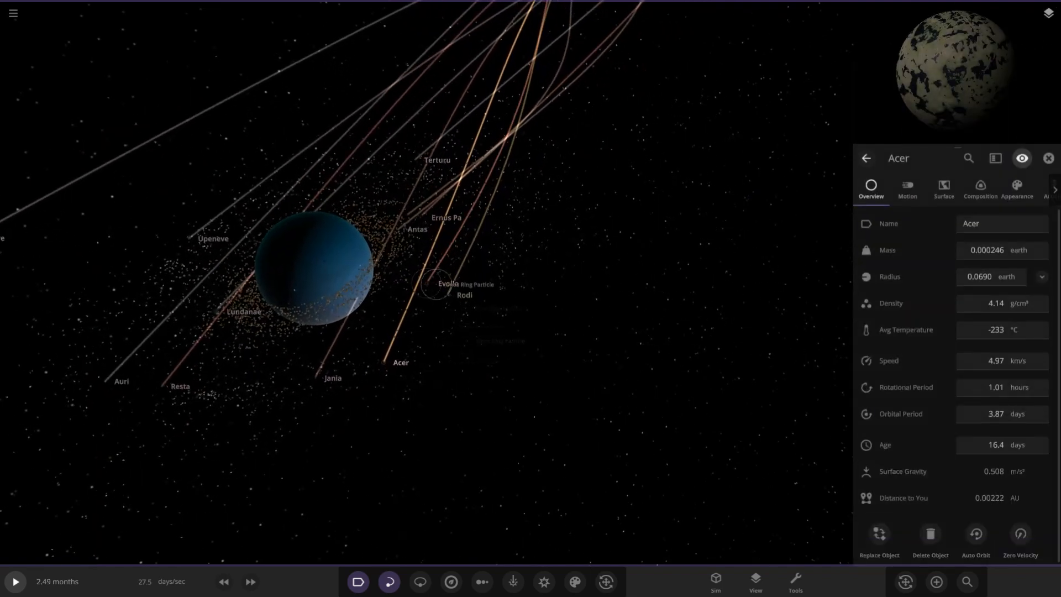
left_click(448, 292)
left_click(448, 293)
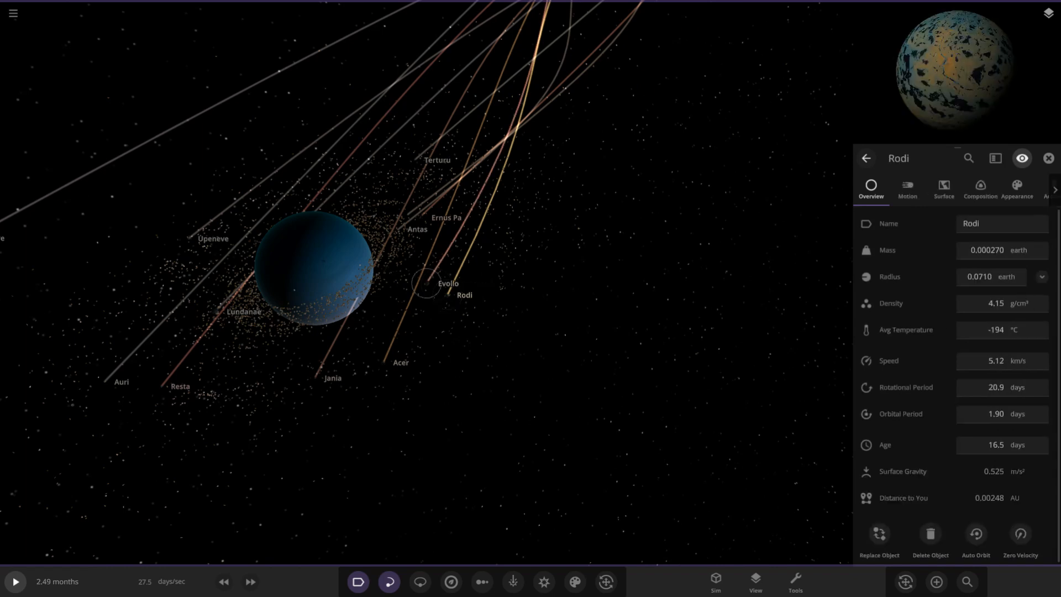
left_click(440, 284)
left_click(415, 160)
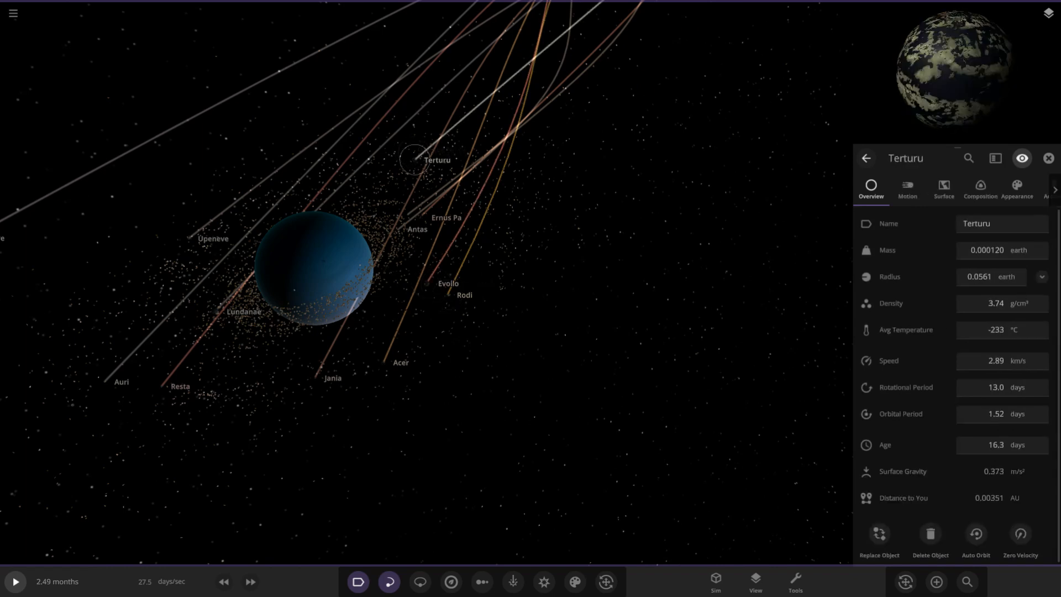
left_click(193, 238)
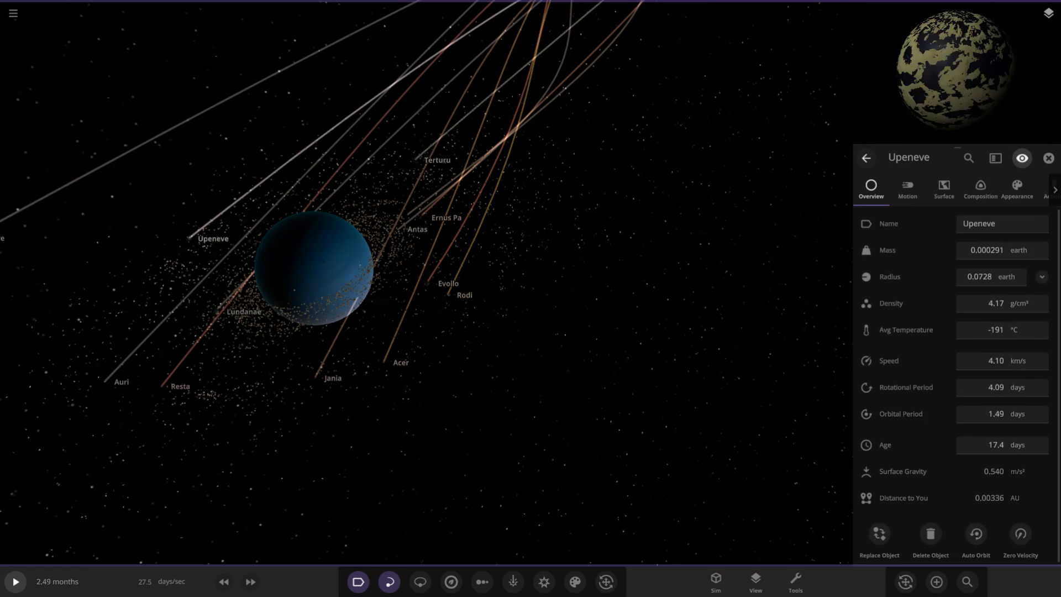
left_click(222, 312)
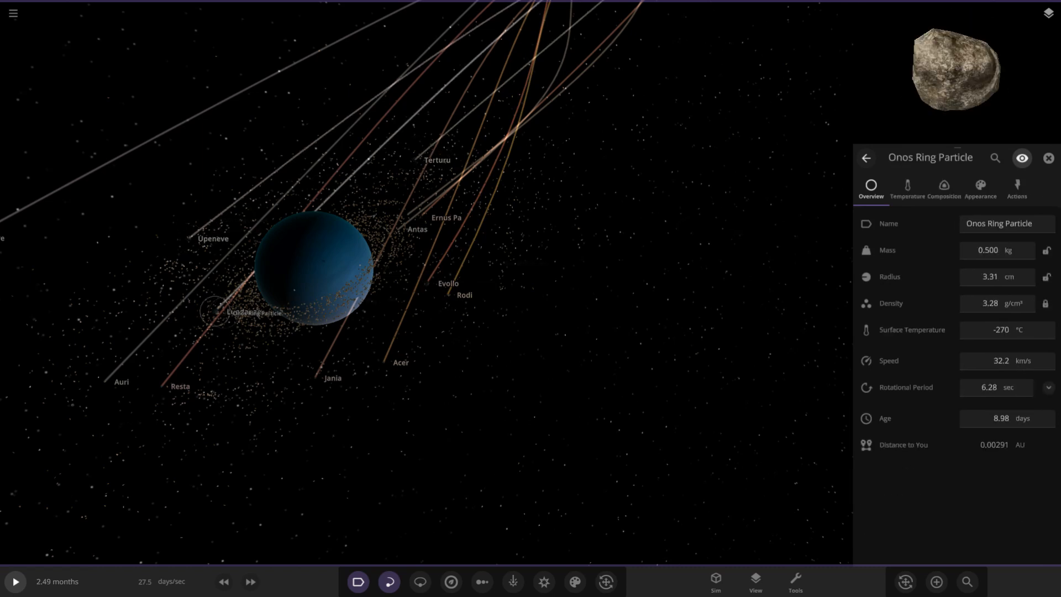
left_click(214, 313)
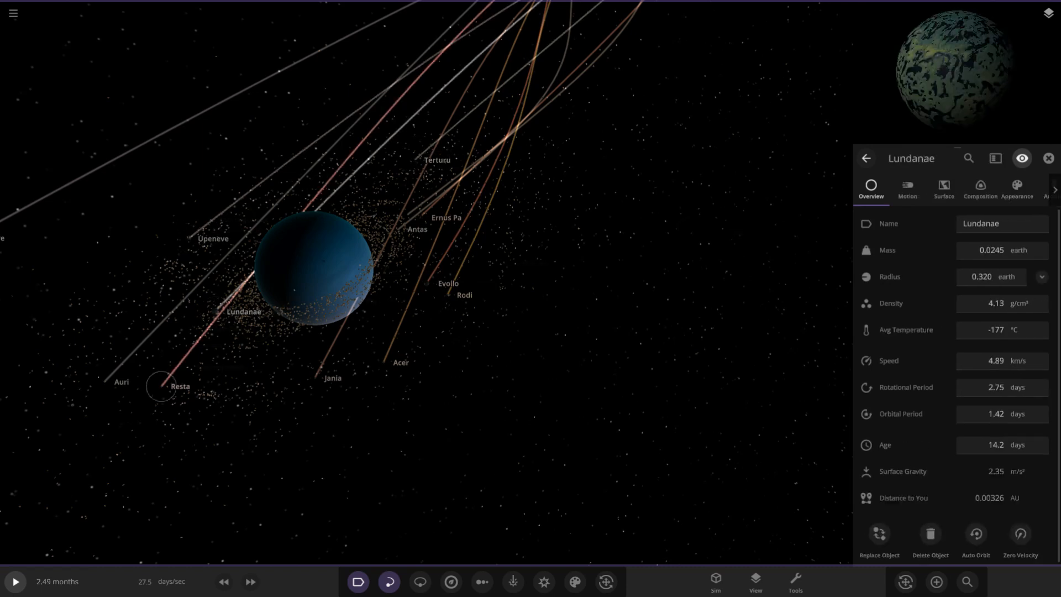
left_click(162, 386)
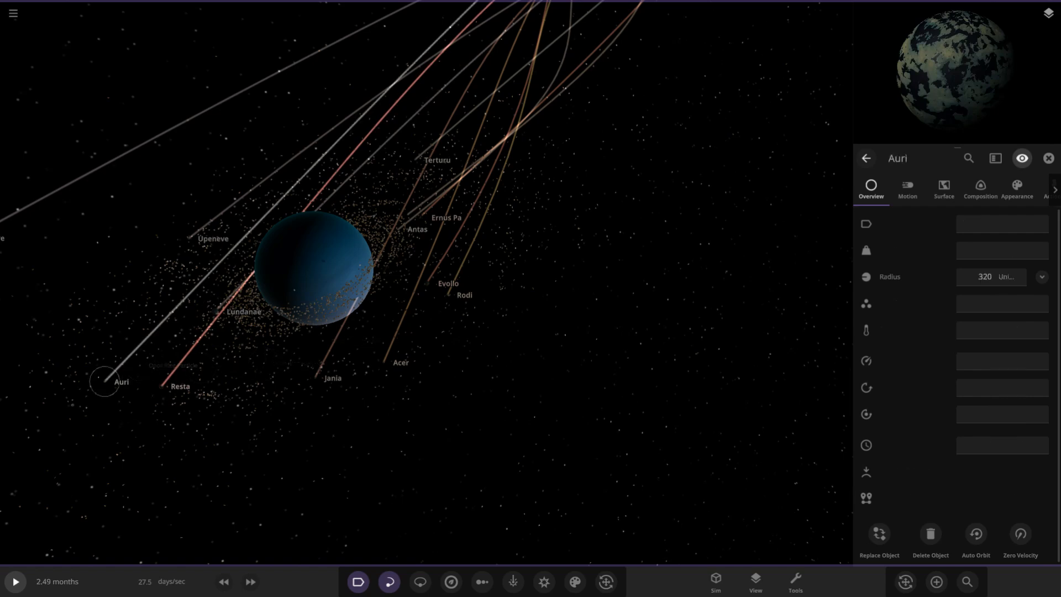
scroll(332, 274, "down", 3)
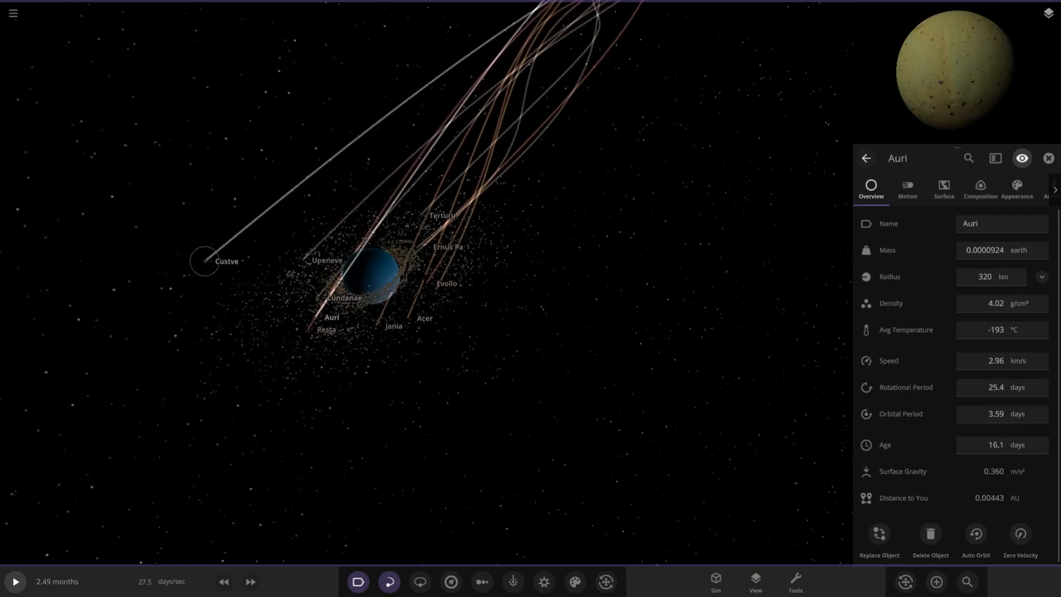
Inspect moon Custve and a ring particle, then select planet Onos itself and pull the view back
left_click(206, 262)
left_click_drag(331, 274, 497, 248)
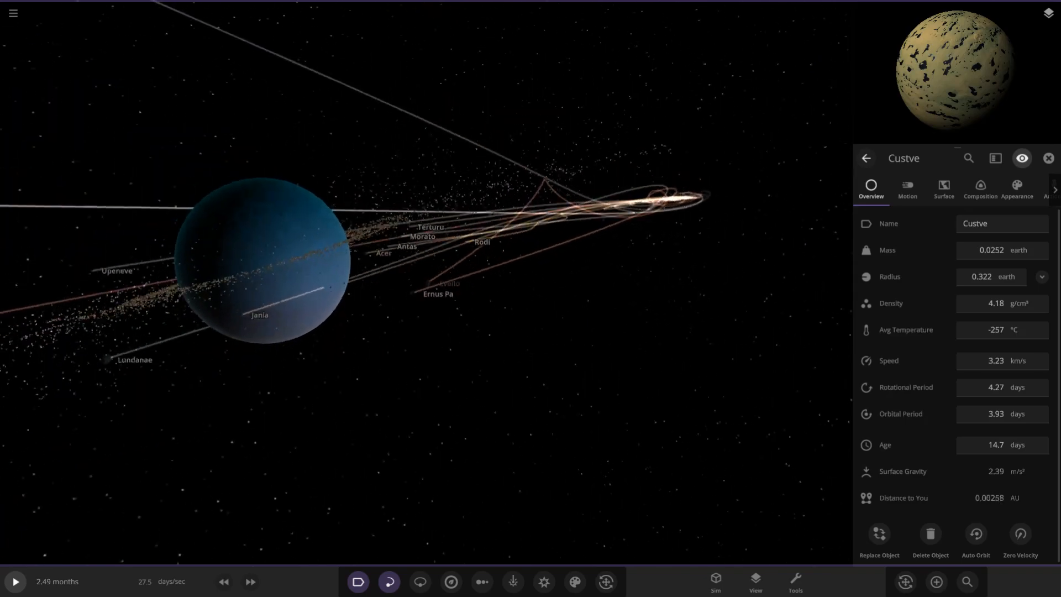
left_click(435, 283)
left_click_drag(435, 283, 539, 208)
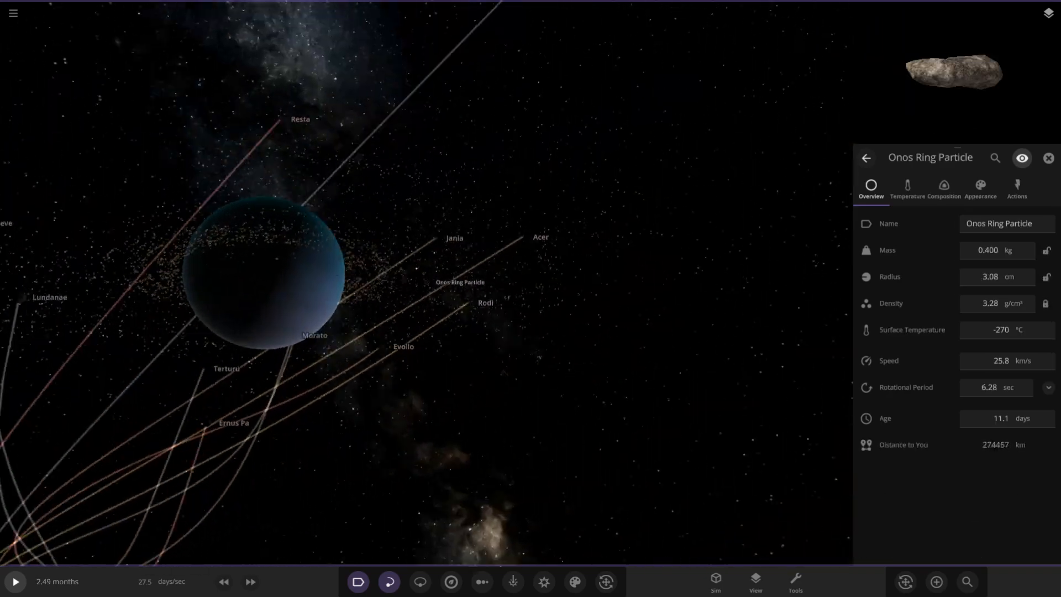
left_click_drag(415, 332, 580, 207)
left_click(174, 241)
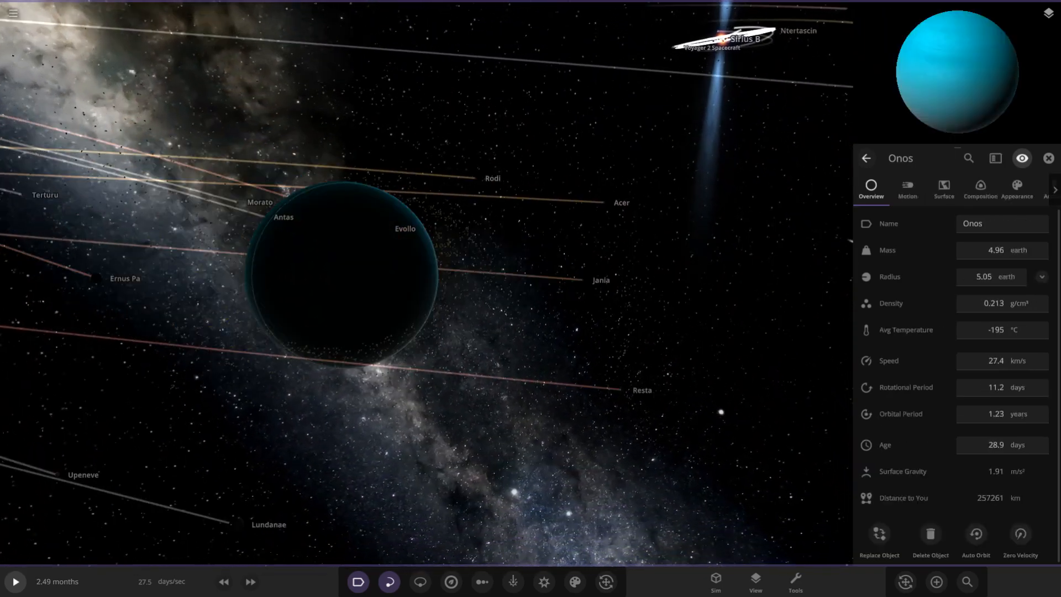
scroll(415, 282, "down", 8)
left_click_drag(332, 274, 456, 166)
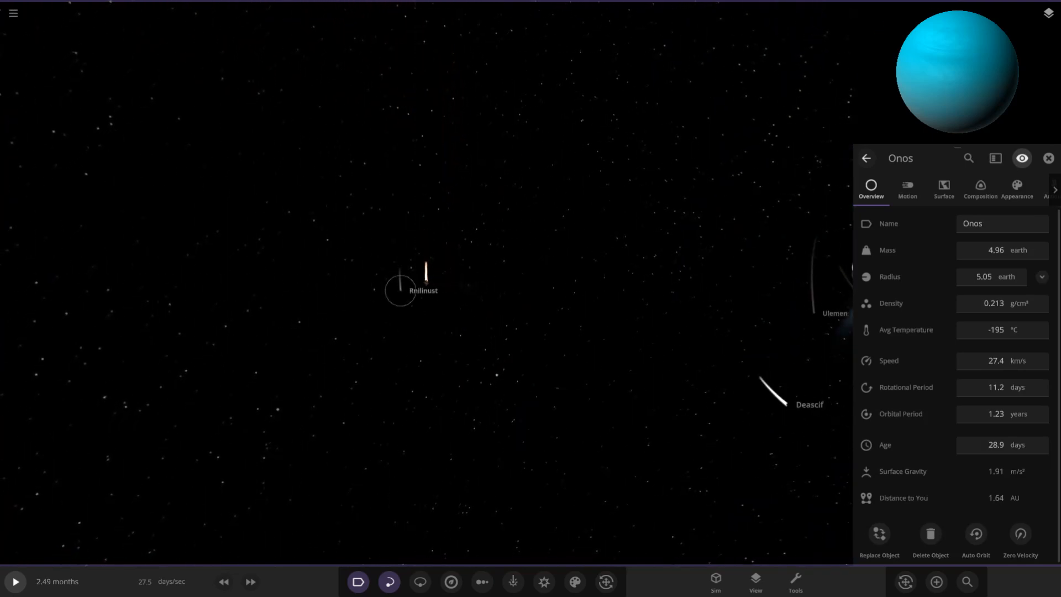
Select the small body Rnilinust and rotate the view around it
left_click(400, 289)
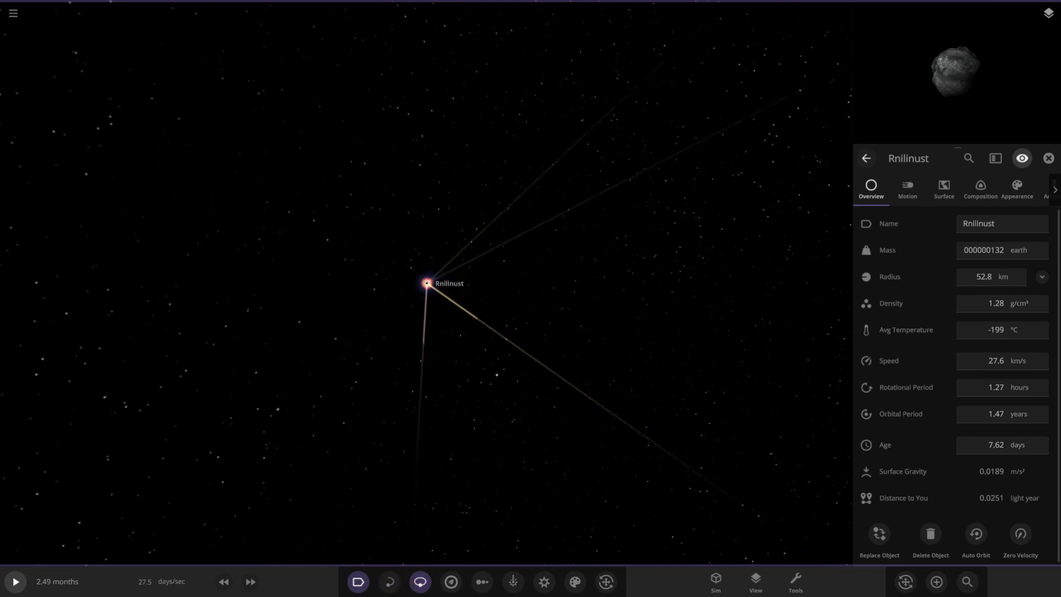
left_click_drag(427, 284, 427, 284)
scroll(425, 283, "up", 8)
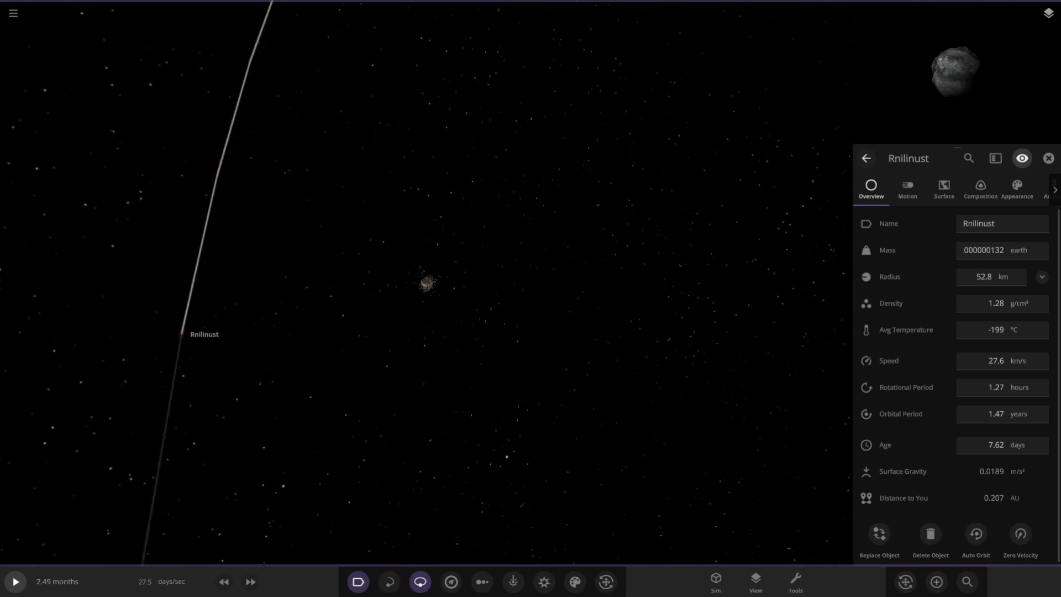
scroll(427, 284, "down", 10)
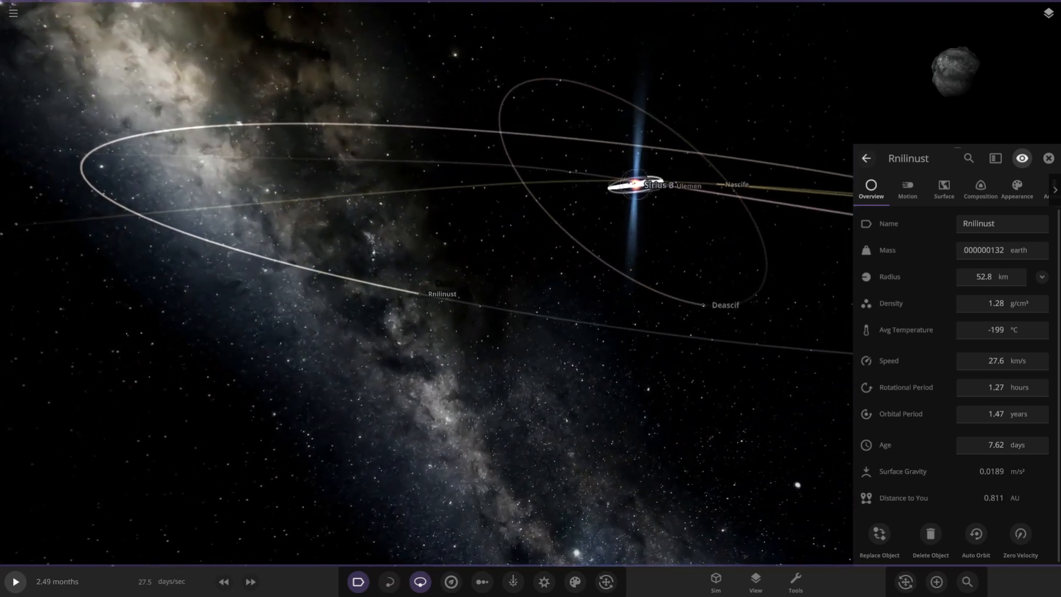
Inspect Turcust, Sirius B and Turcust again, then select Onos to show its properties
left_click(640, 184)
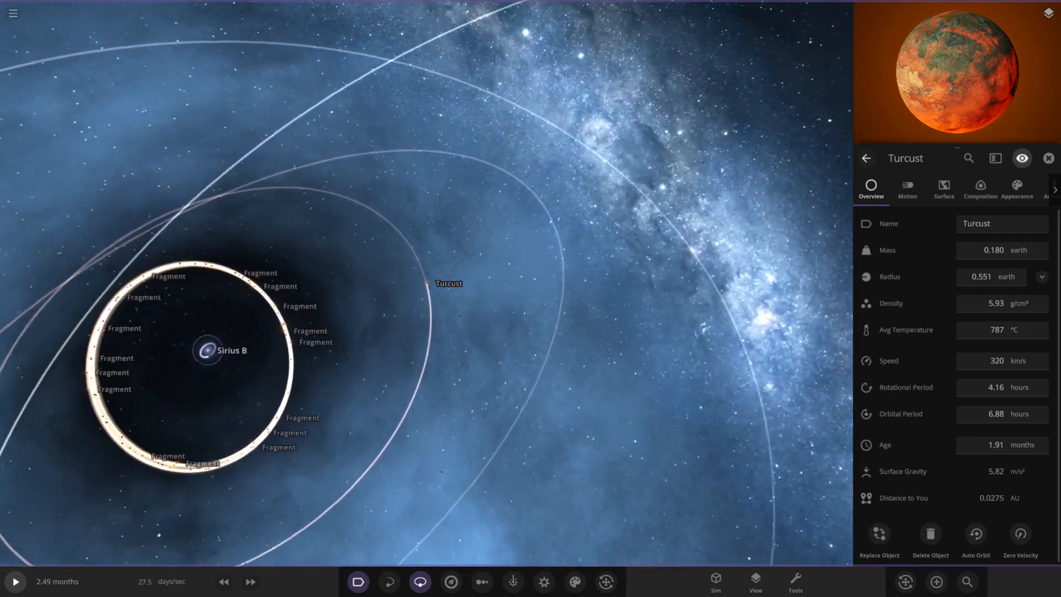
left_click(207, 350)
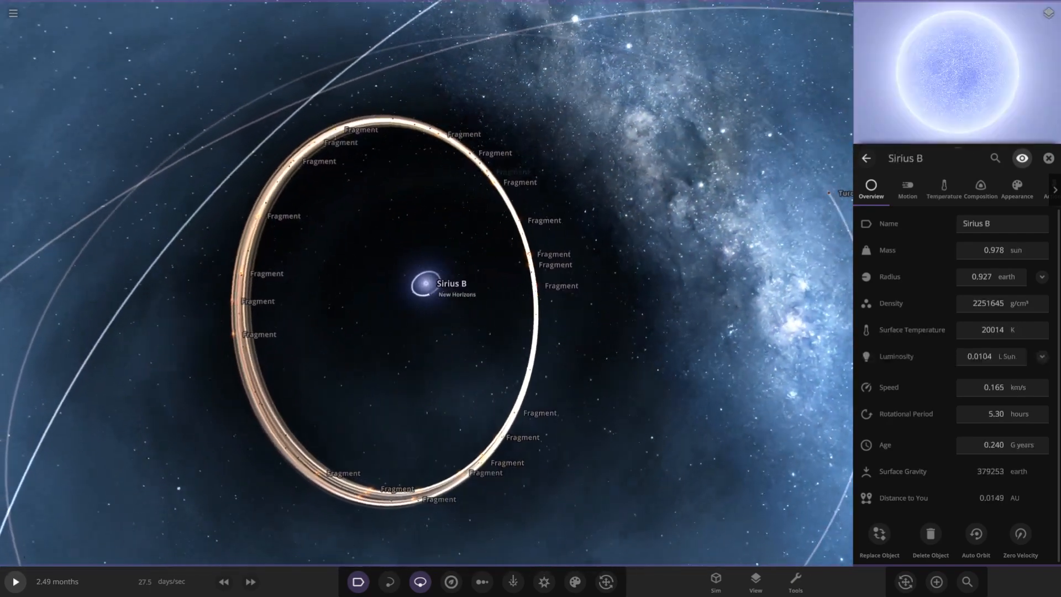
scroll(427, 282, "down", 5)
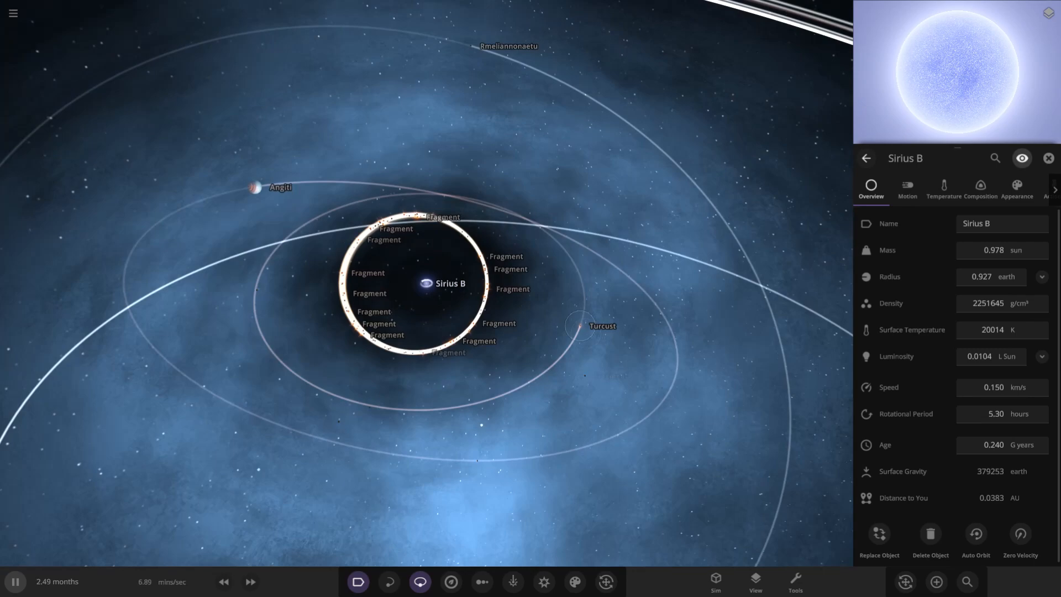
left_click(577, 325)
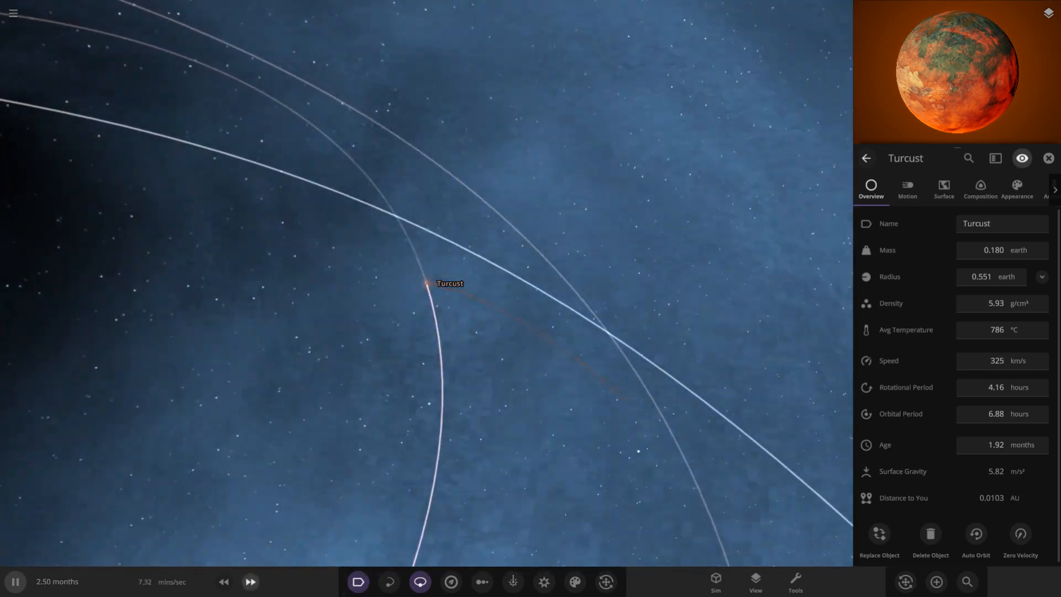
scroll(448, 283, "down", 5)
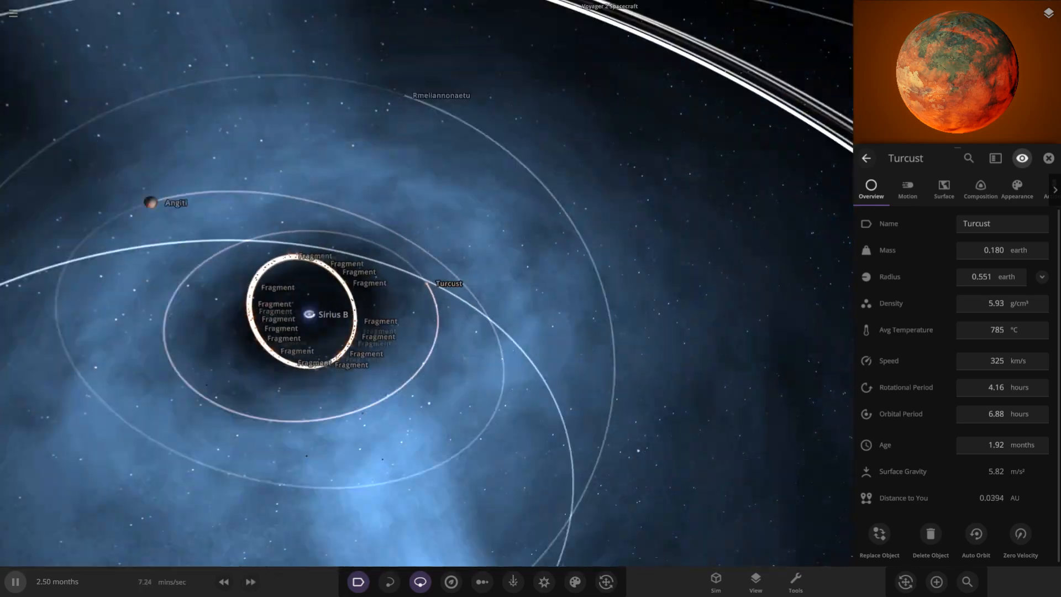
scroll(448, 283, "down", 8)
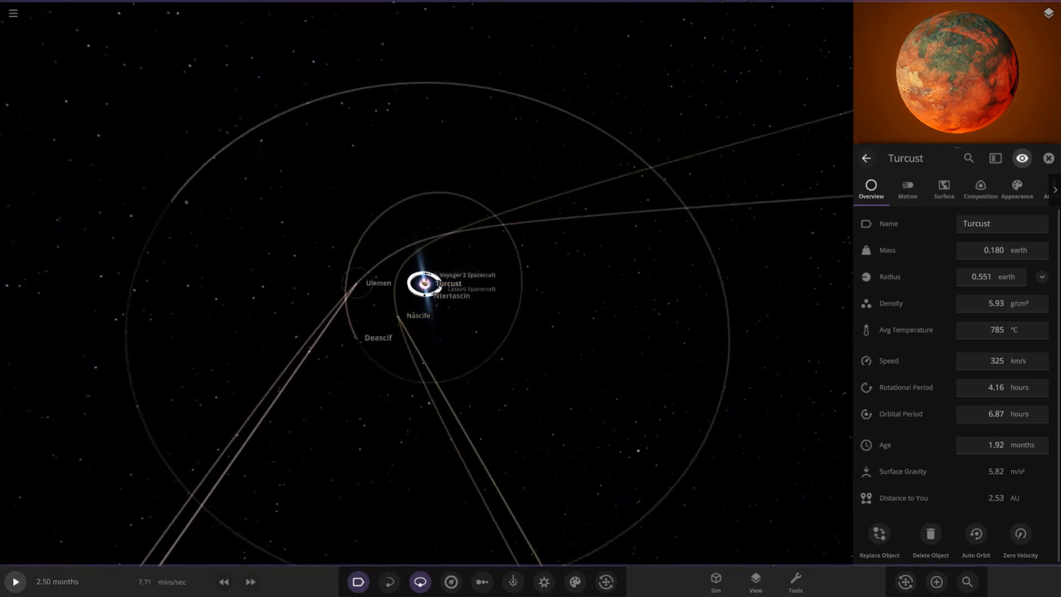
left_click(313, 245)
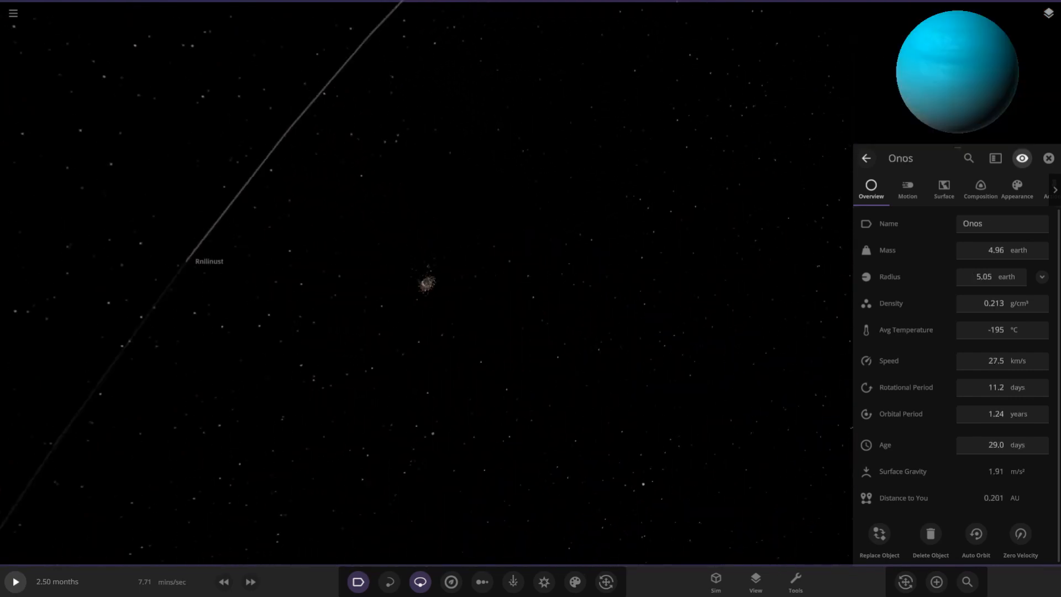
scroll(424, 282, "up", 8)
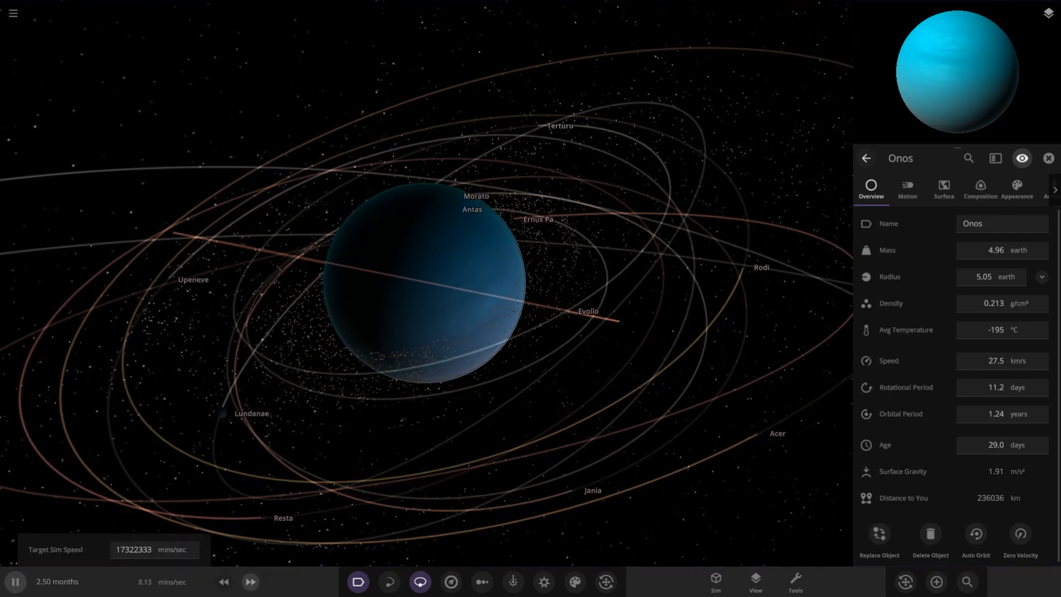
Clear the particle debris around Onos with Ctrl+D and raise the simulation speed
key("ctrl+d")
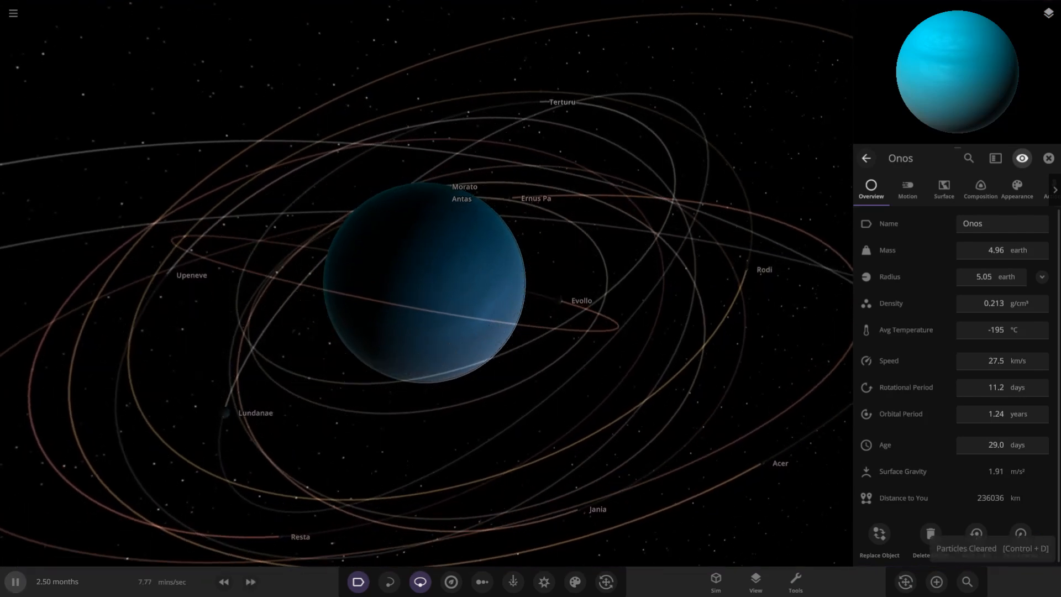
scroll(425, 282, "down", 5)
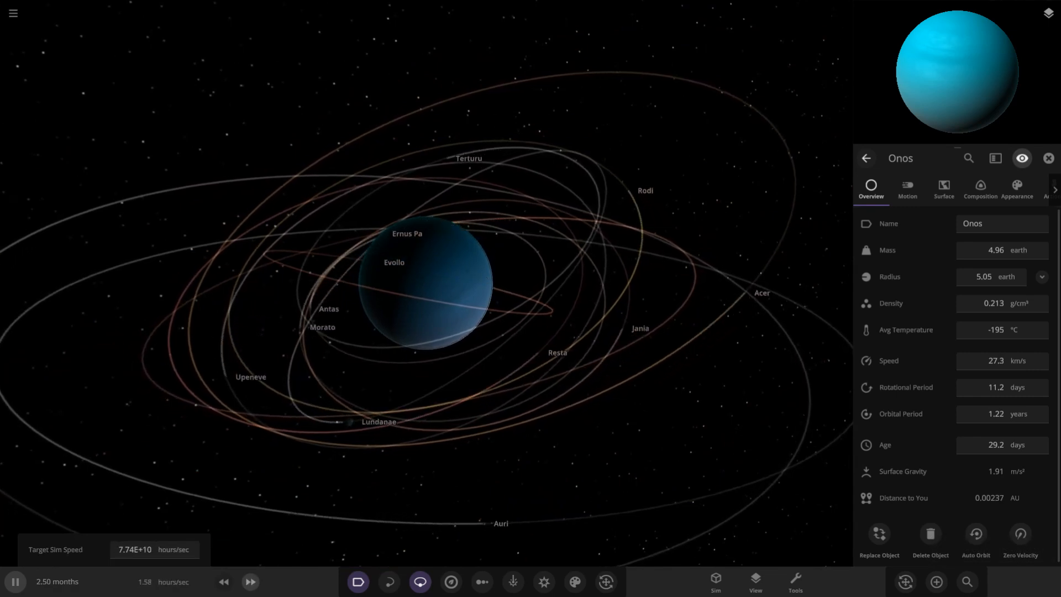
key("period")
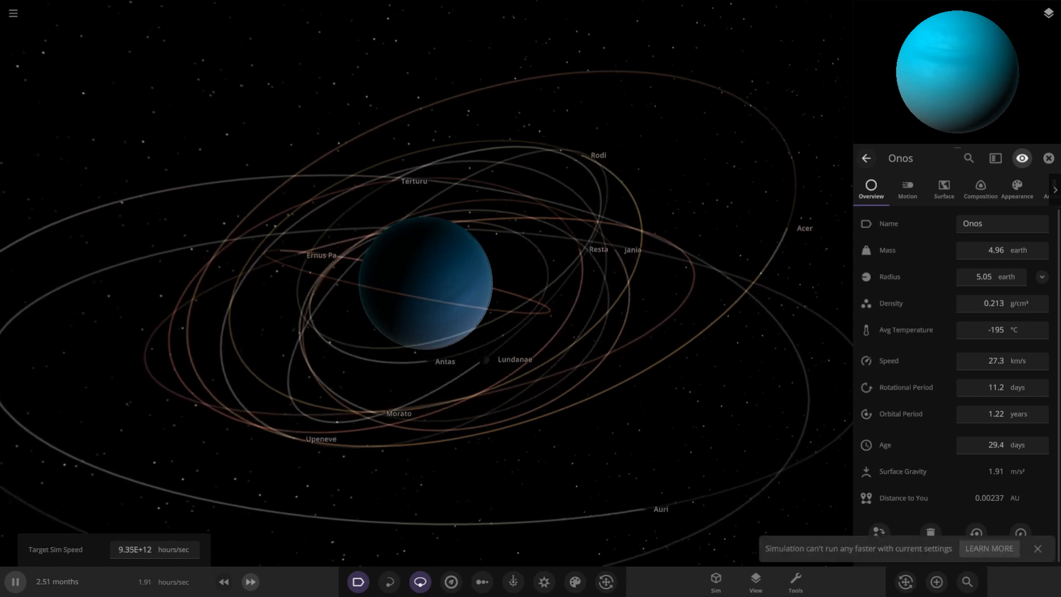
scroll(425, 282, "down", 3)
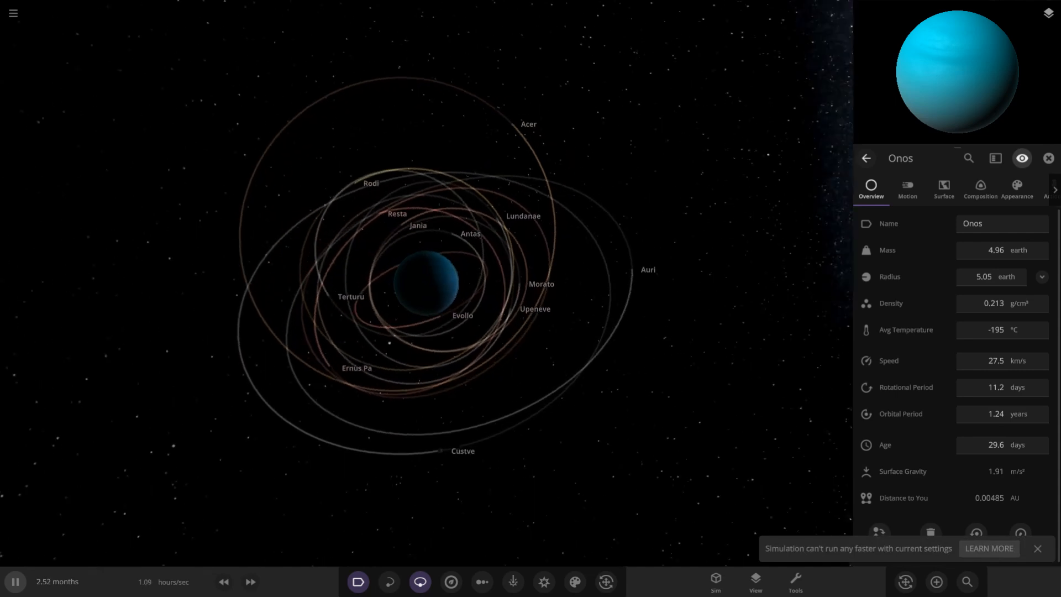
scroll(479, 543, "down", 5)
scroll(480, 543, "down", 5)
scroll(479, 543, "down", 5)
scroll(479, 543, "down", 3)
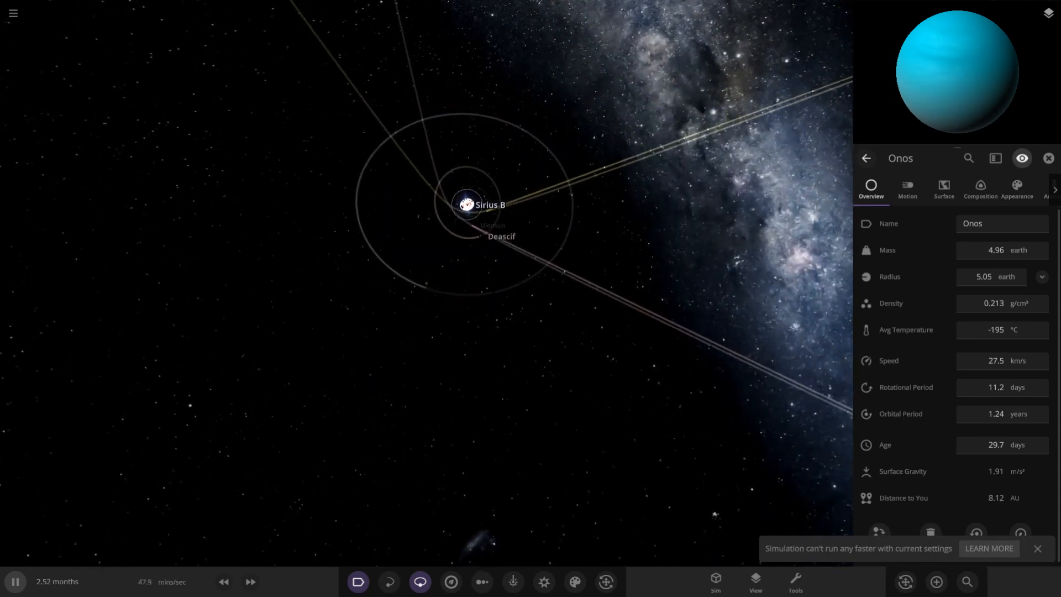
Fly to Sirius B, select Turcust and reset its mass loss total in the Composition details
double_click(467, 204)
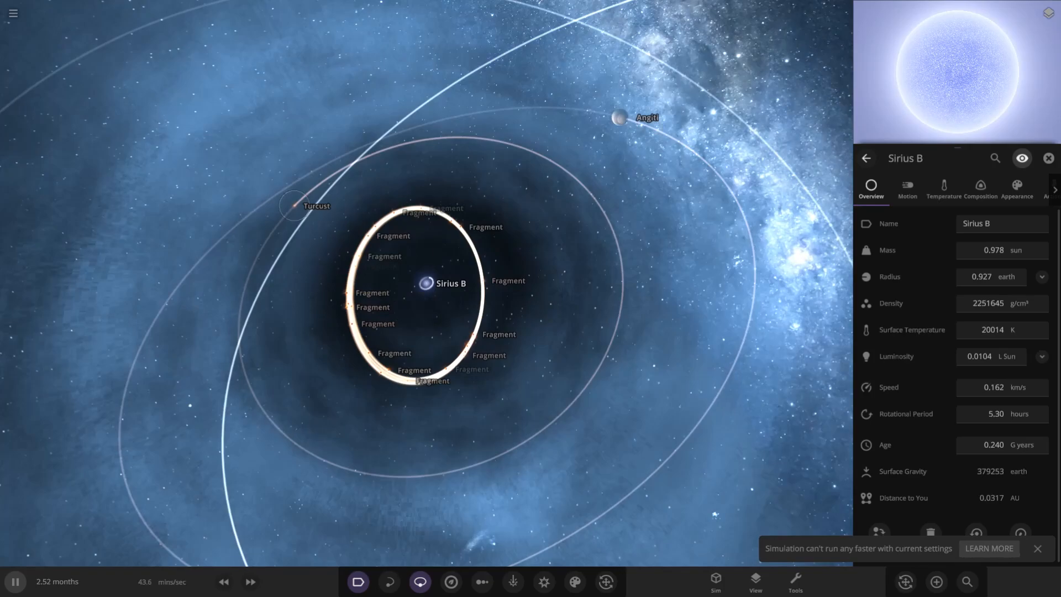
left_click(296, 204)
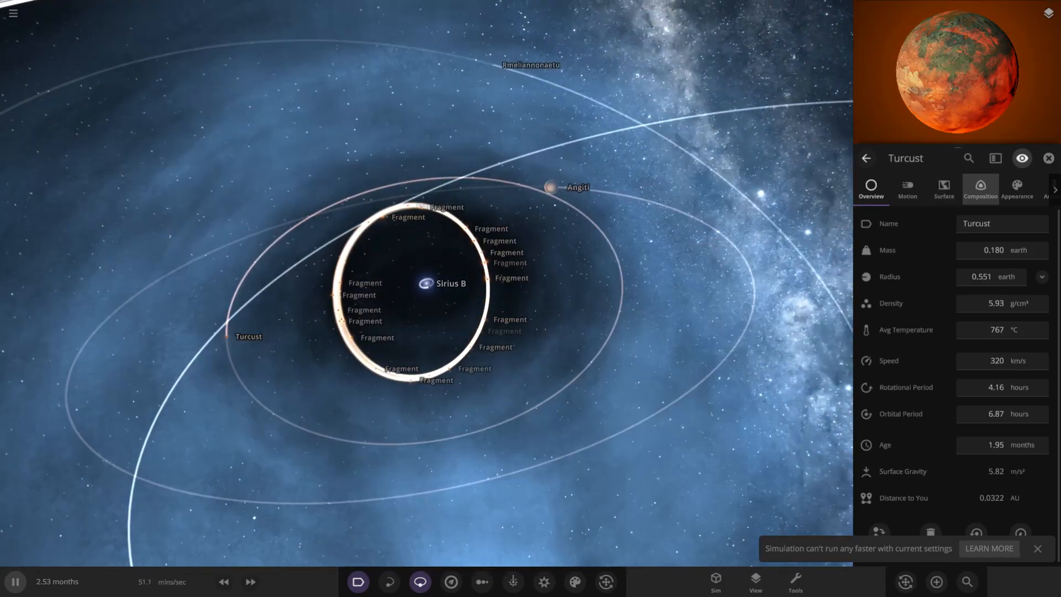
left_click(979, 189)
scroll(954, 373, "down", 5)
scroll(954, 373, "down", 4)
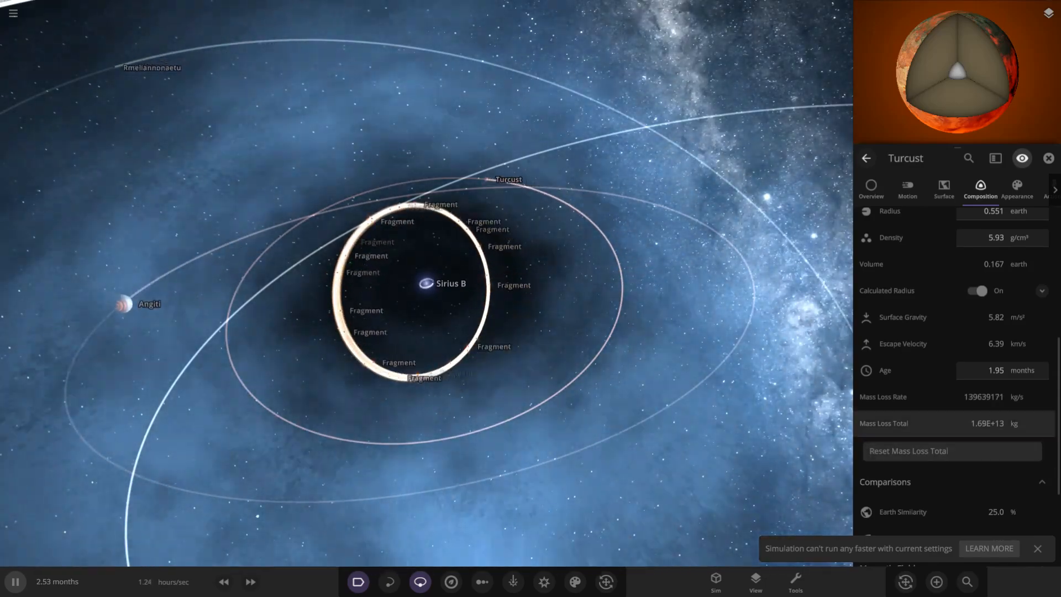
left_click(952, 451)
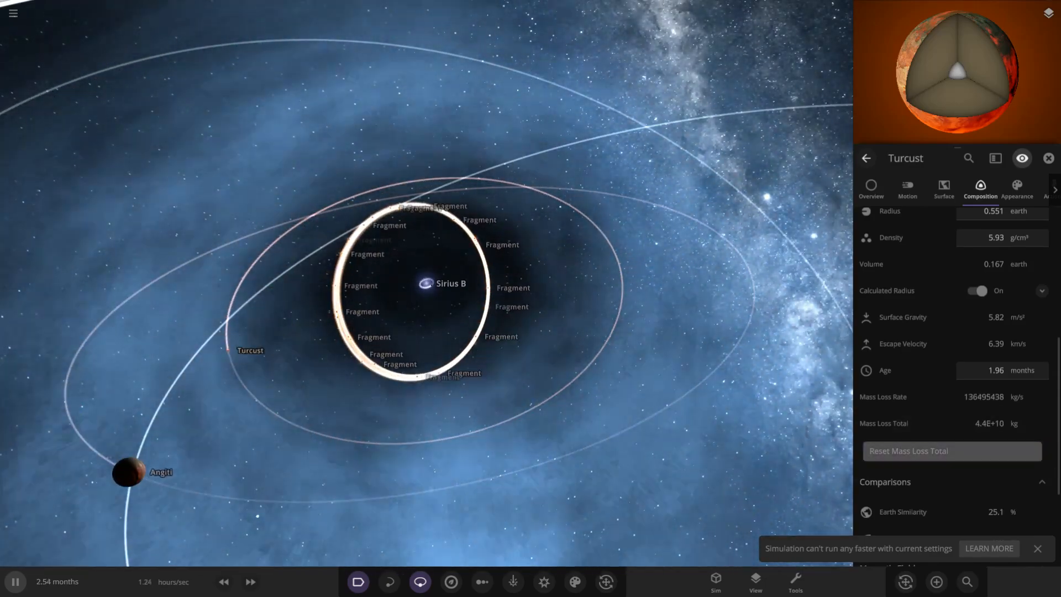
Pause the simulation, orbit around Sirius B and select the gas giant Angiti
key("space")
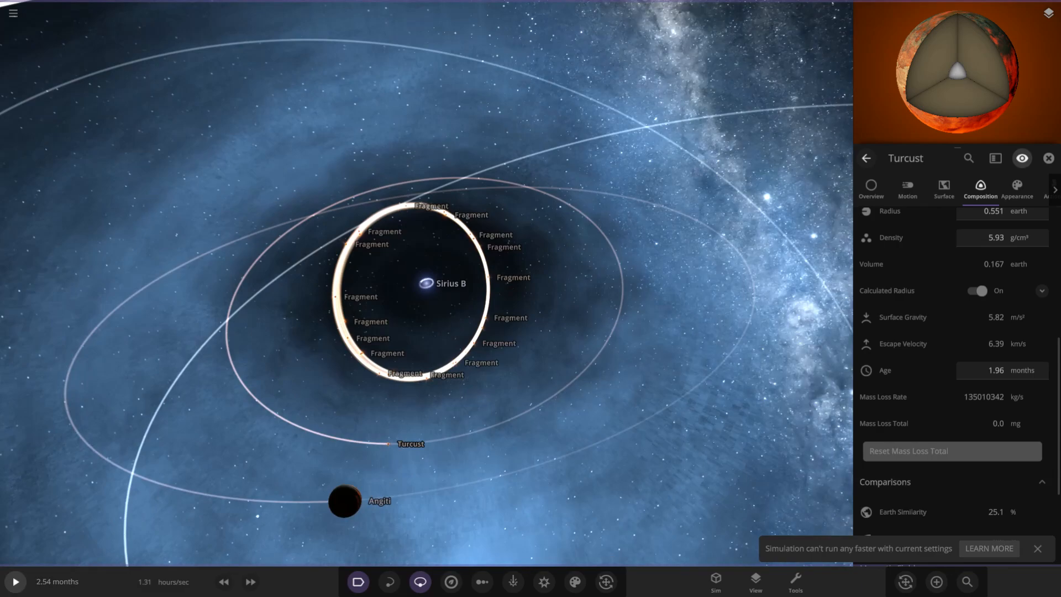
scroll(427, 283, "down", 4)
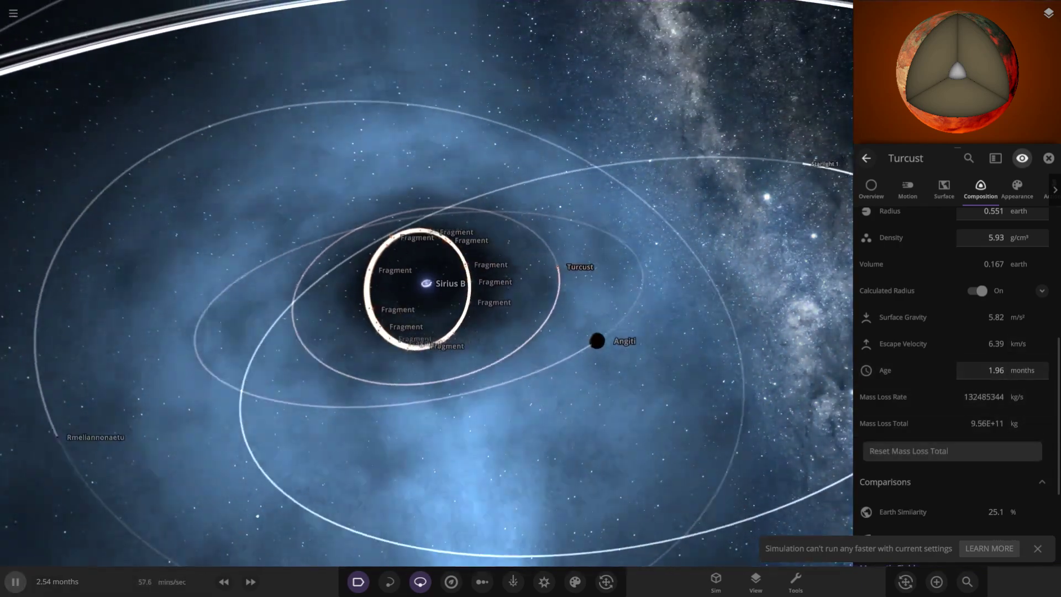
left_click_drag(332, 299, 531, 249)
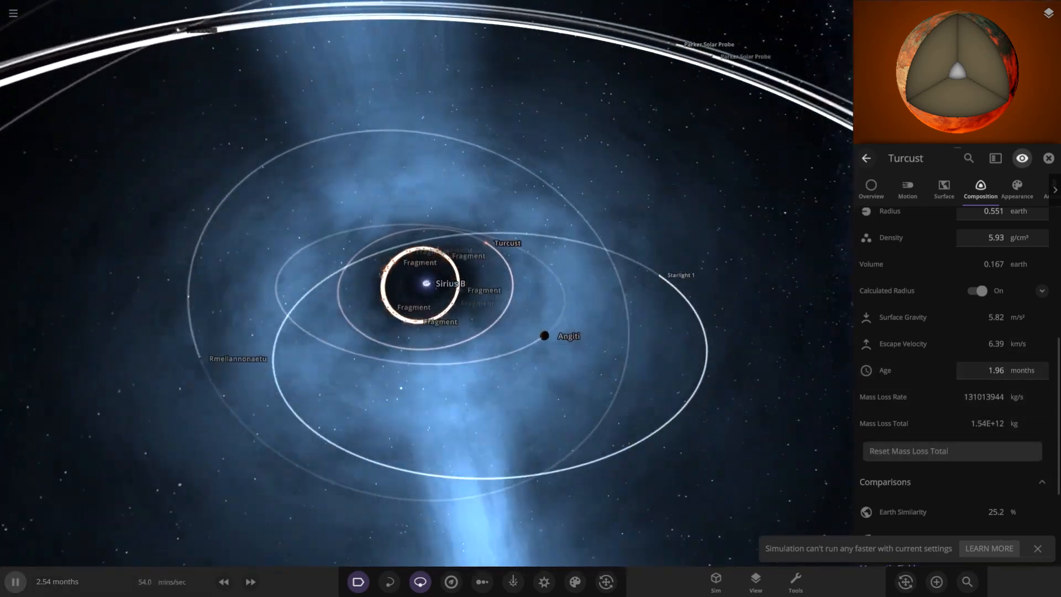
left_click(535, 359)
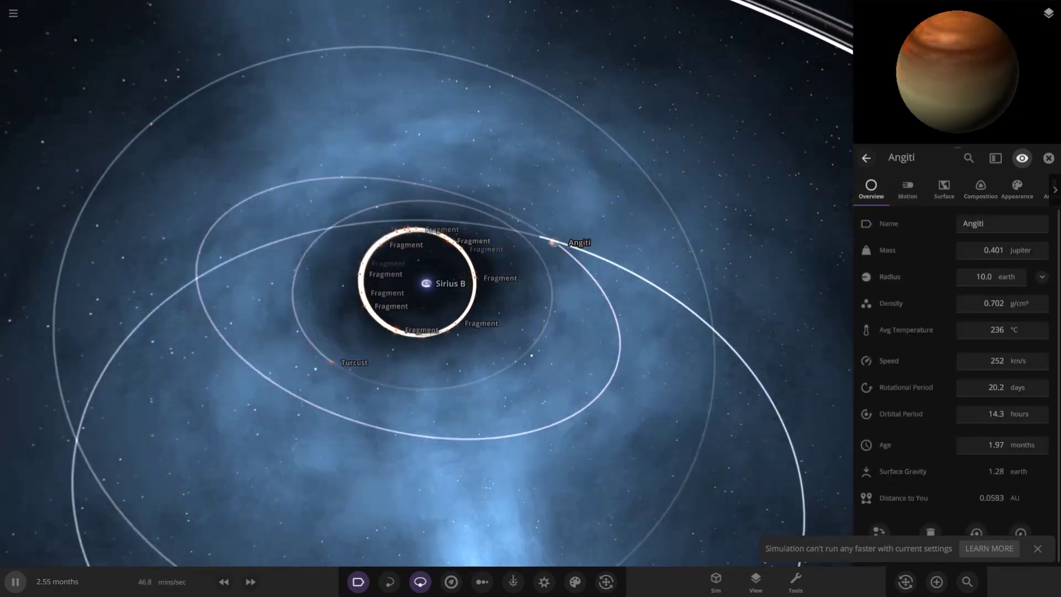
scroll(428, 283, "up", 8)
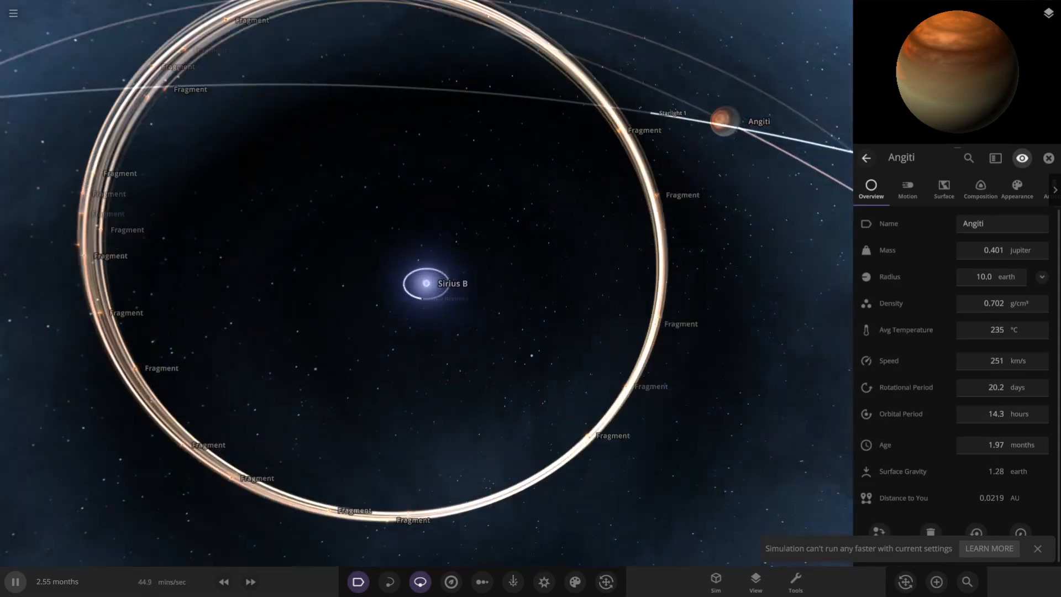
Pause, briefly select the New Horizons probe, then inspect ejected bodies Nascife and Deascif
key("space")
left_click(392, 229)
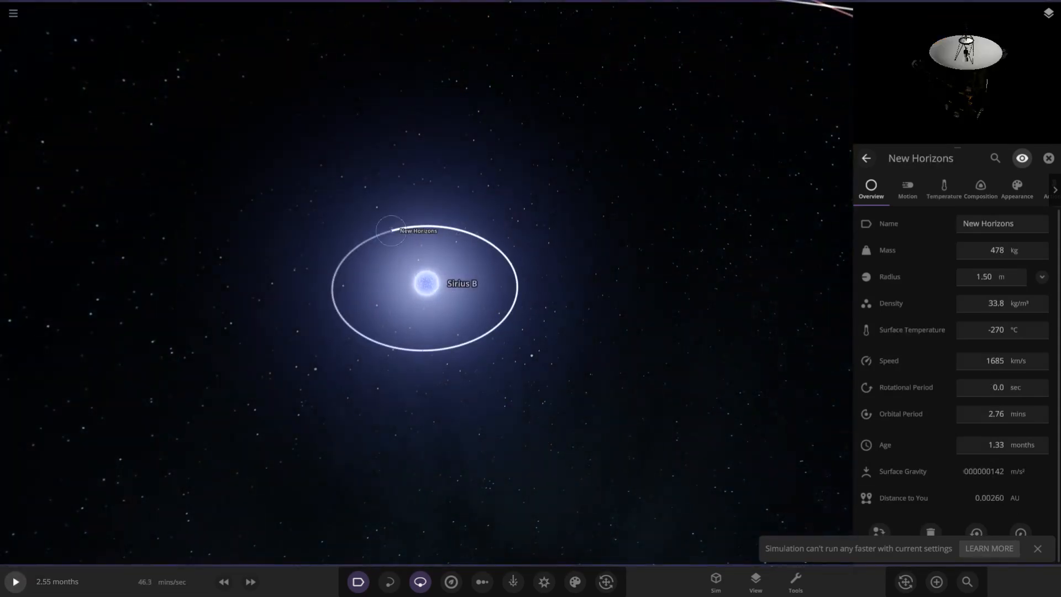
key("Escape")
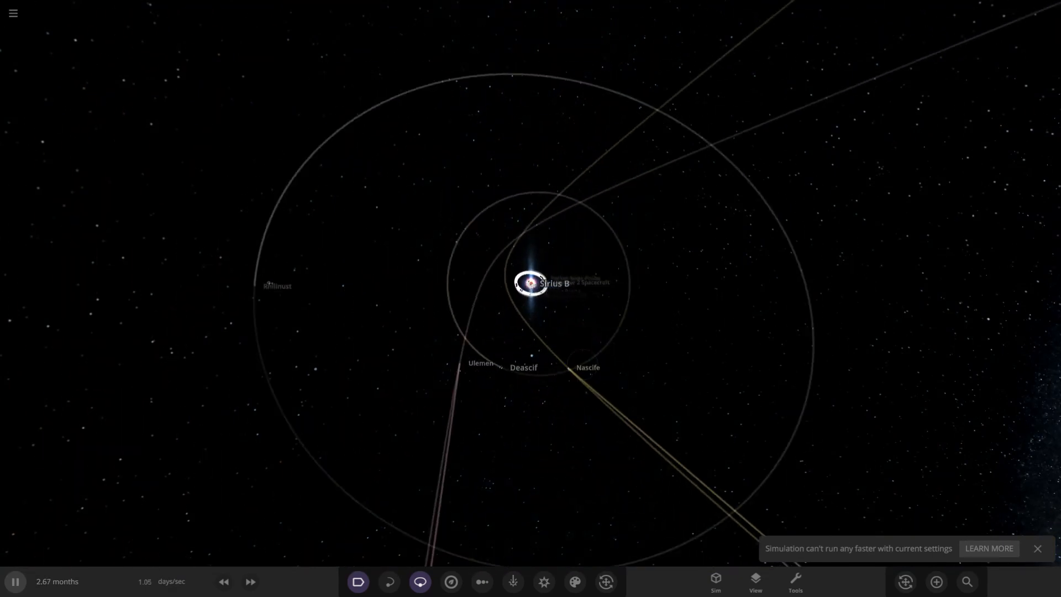
left_click(575, 331)
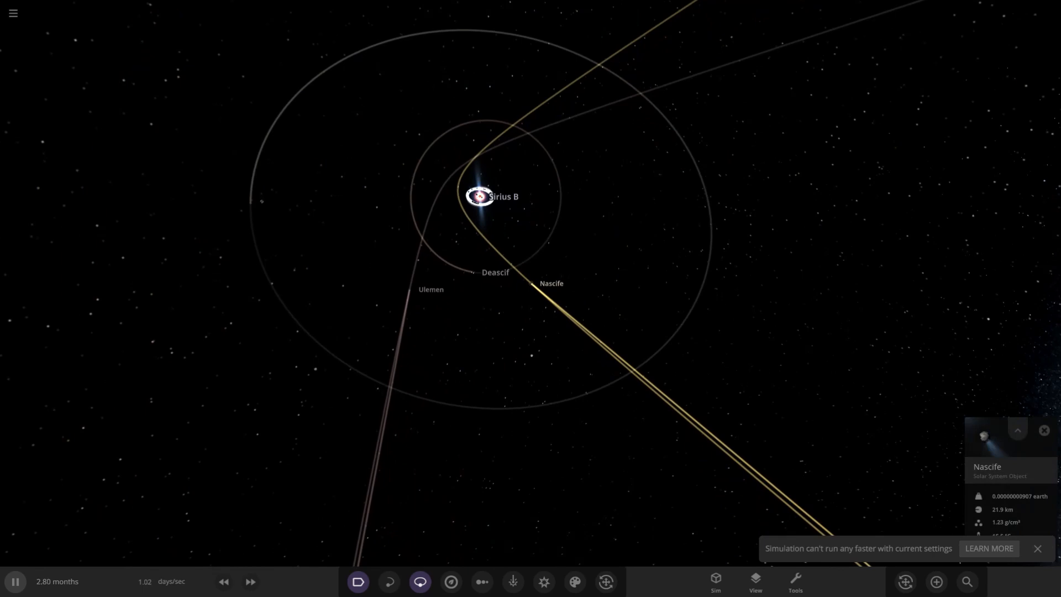
scroll(531, 298, "up", 5)
scroll(535, 283, "down", 3)
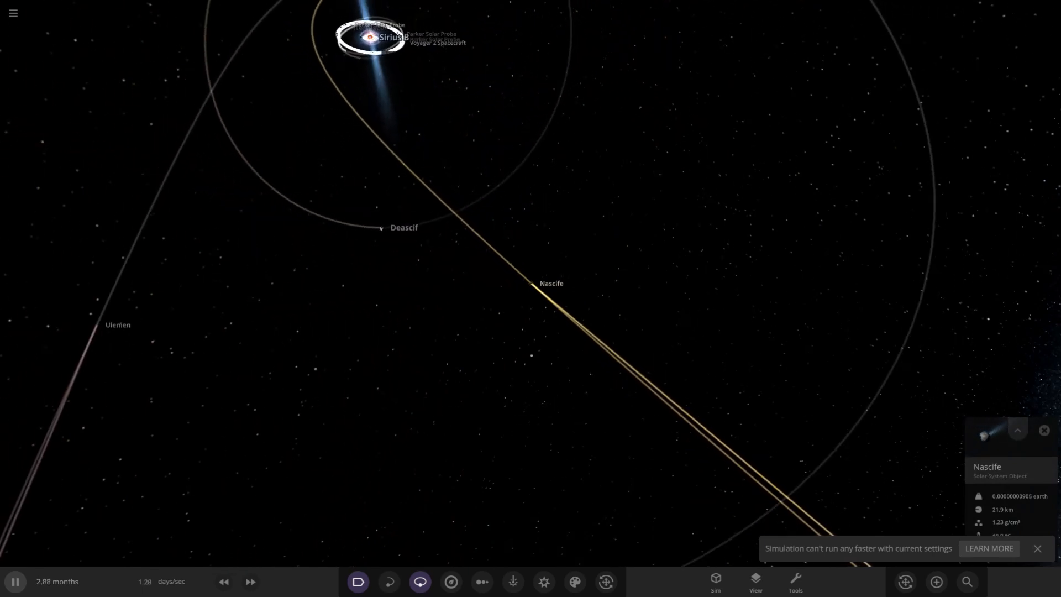
scroll(535, 283, "down", 3)
scroll(535, 283, "down", 2)
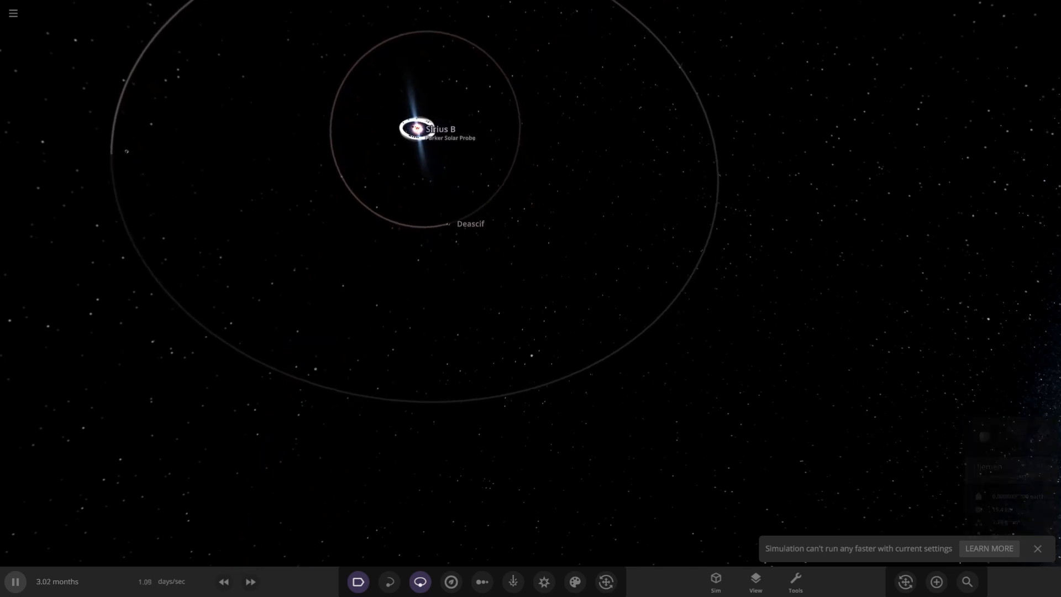
left_click(498, 259)
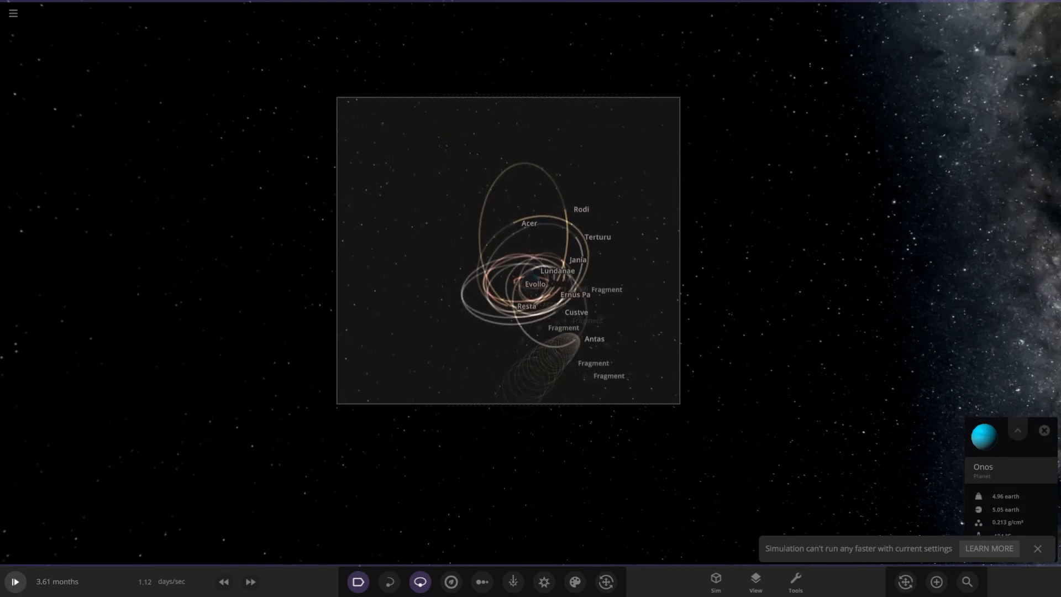
Resume the simulation and step its speed up three times
key("space")
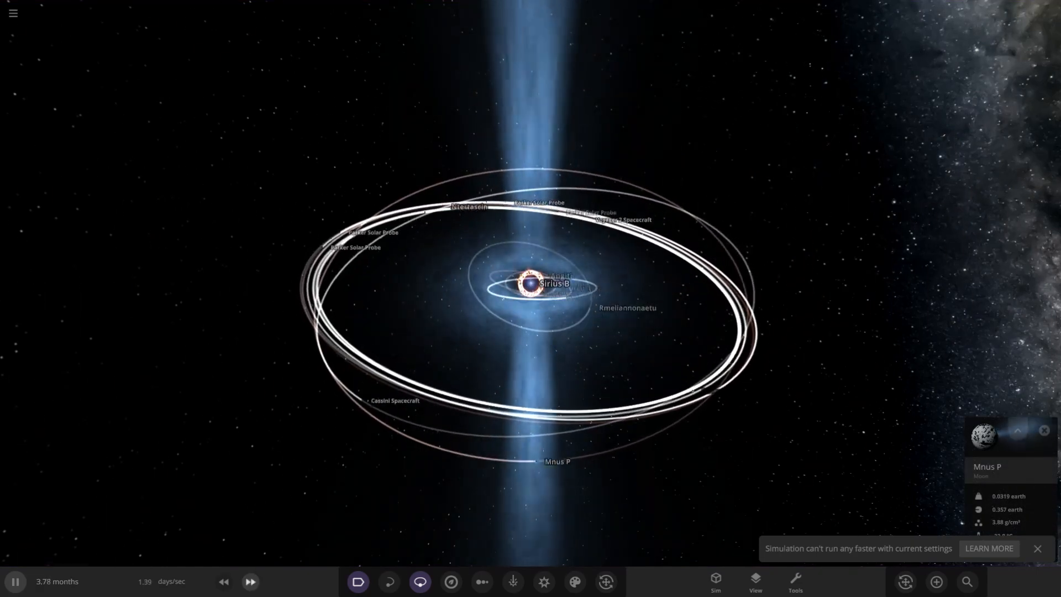
key("period")
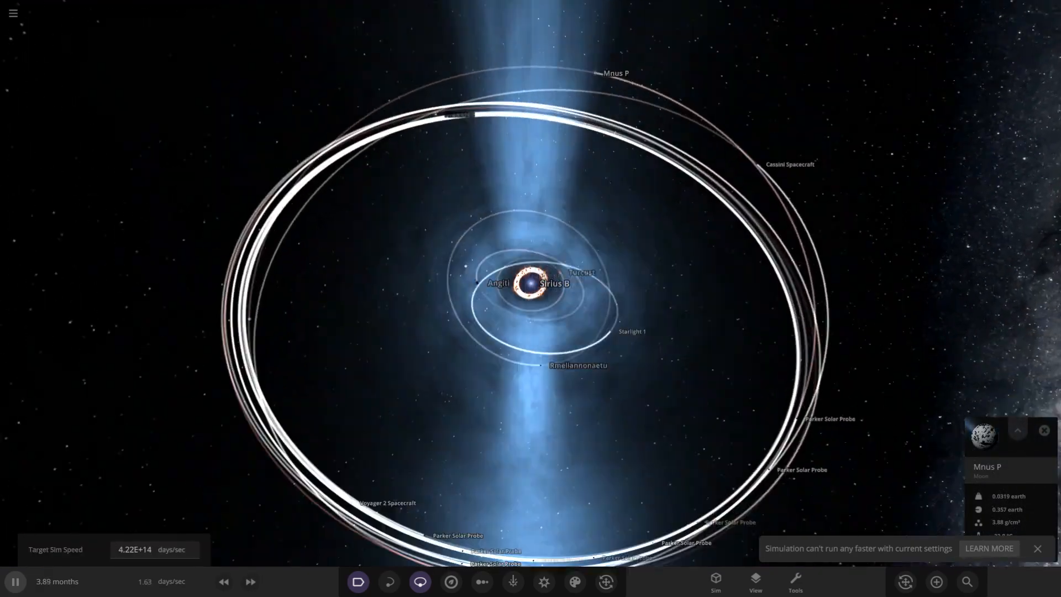
scroll(531, 286, "up", 6)
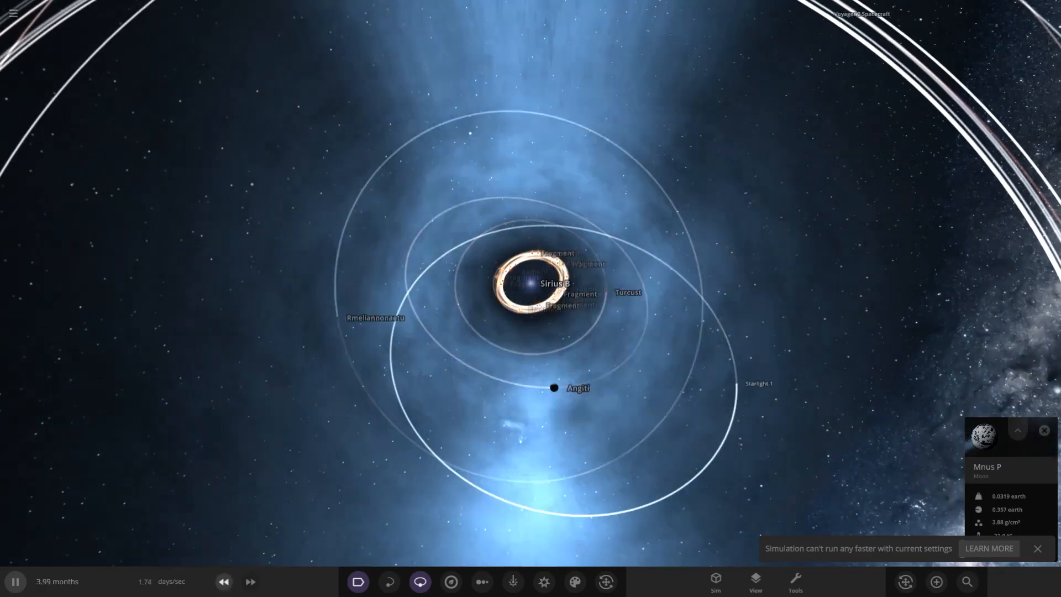
key("period")
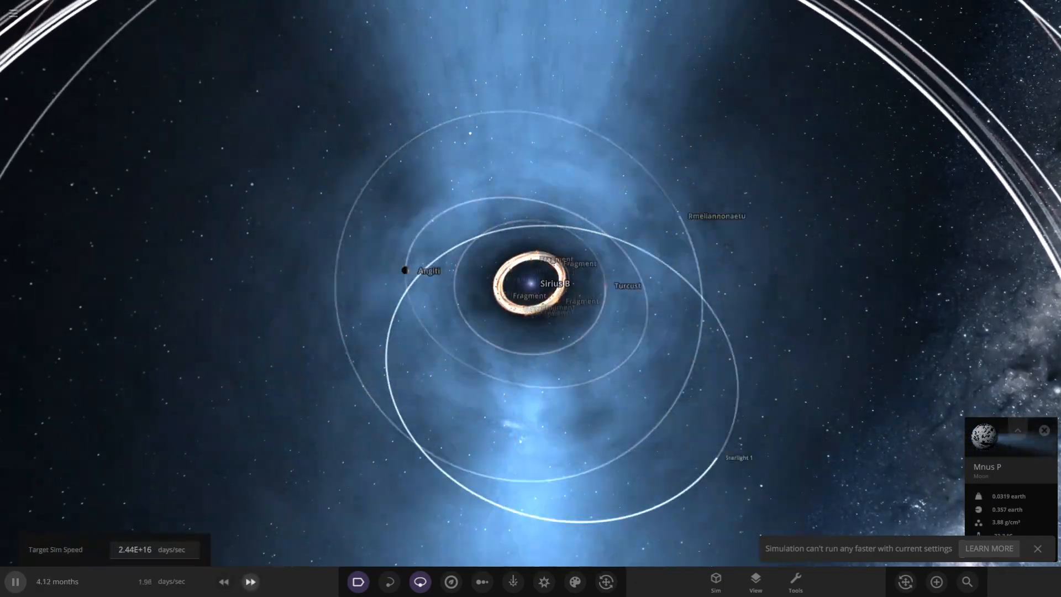
key("period")
key("period")
key("period")
scroll(530, 286, "down", 6)
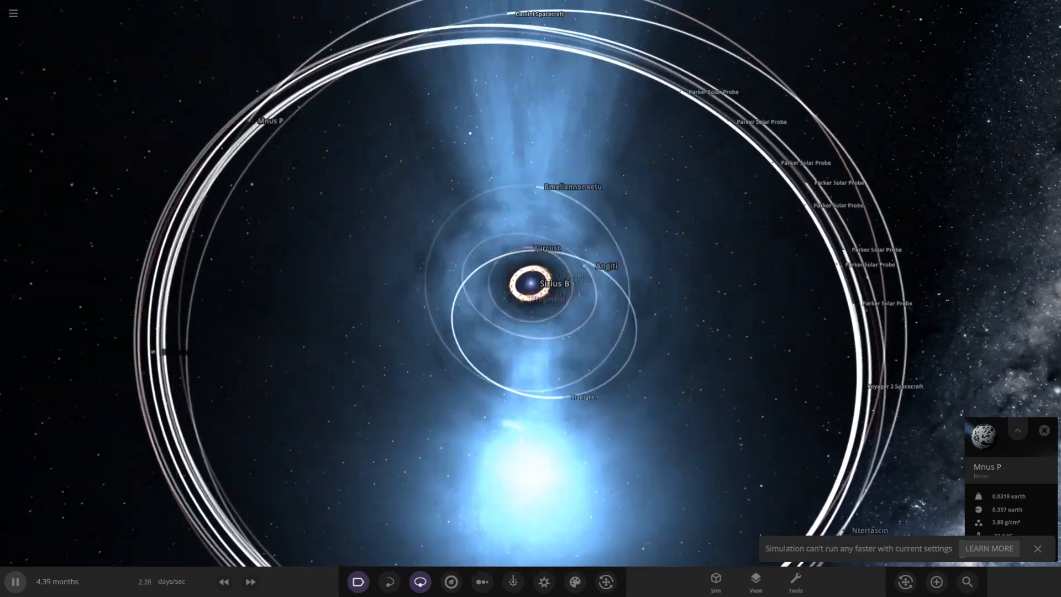
scroll(531, 286, "up", 8)
Select planet Turcust and expand its full properties list while the simulation runs
key("space")
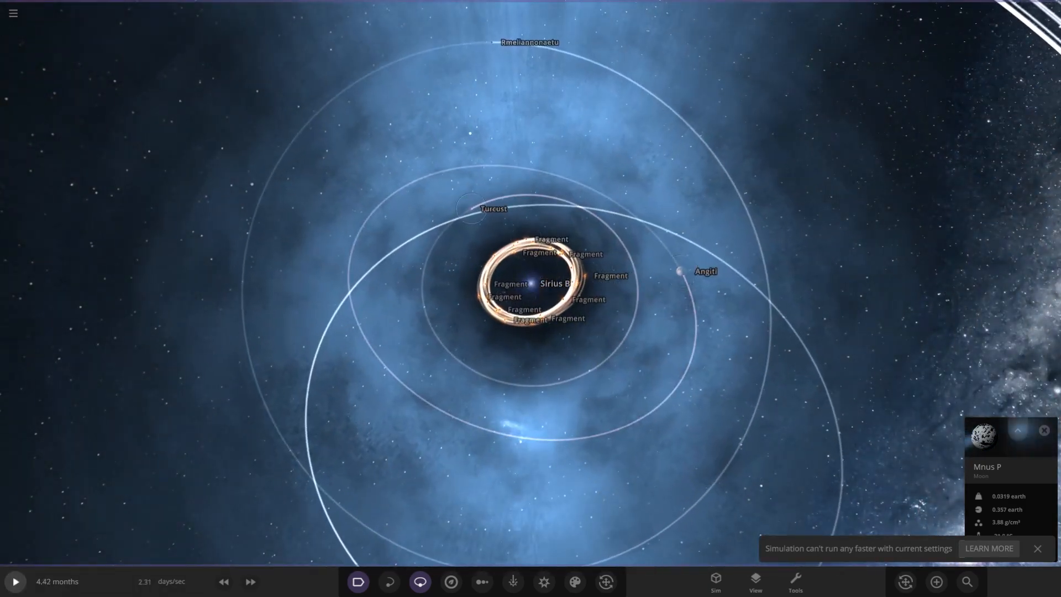
left_click(479, 210)
key("space")
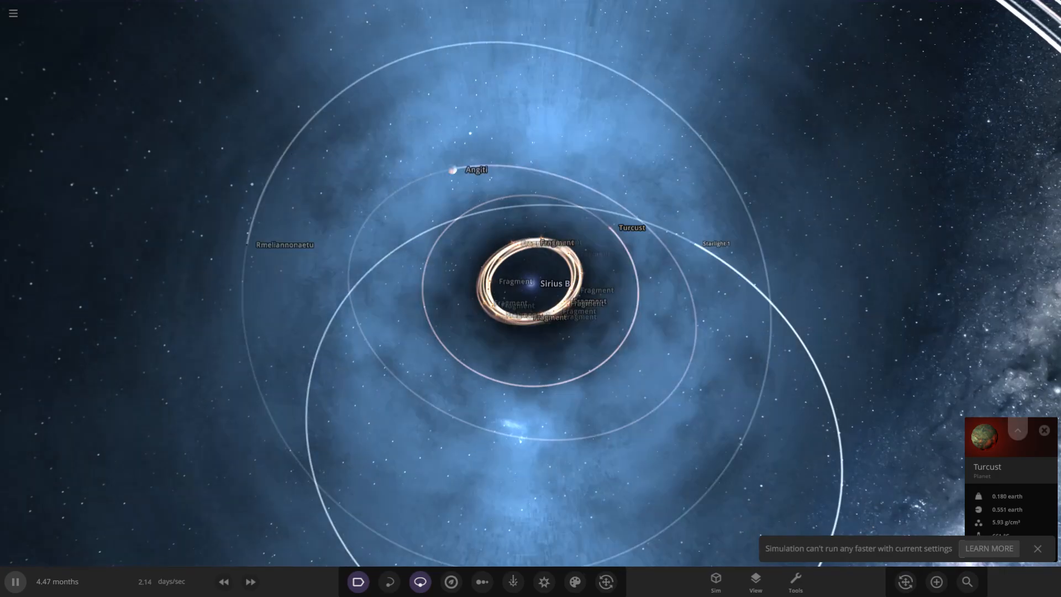
left_click(1018, 430)
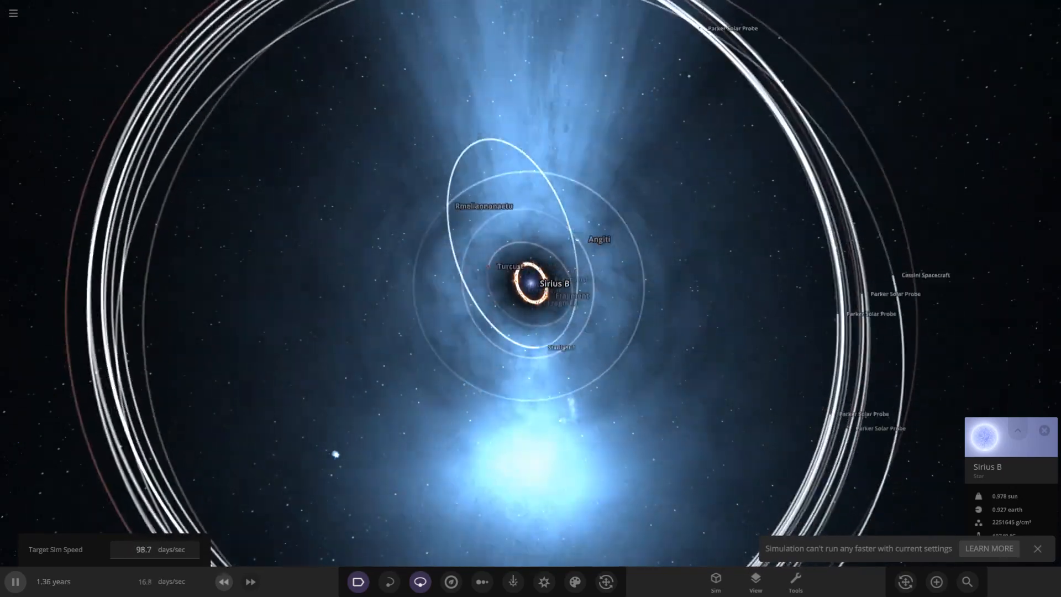
scroll(531, 298, "down", 3)
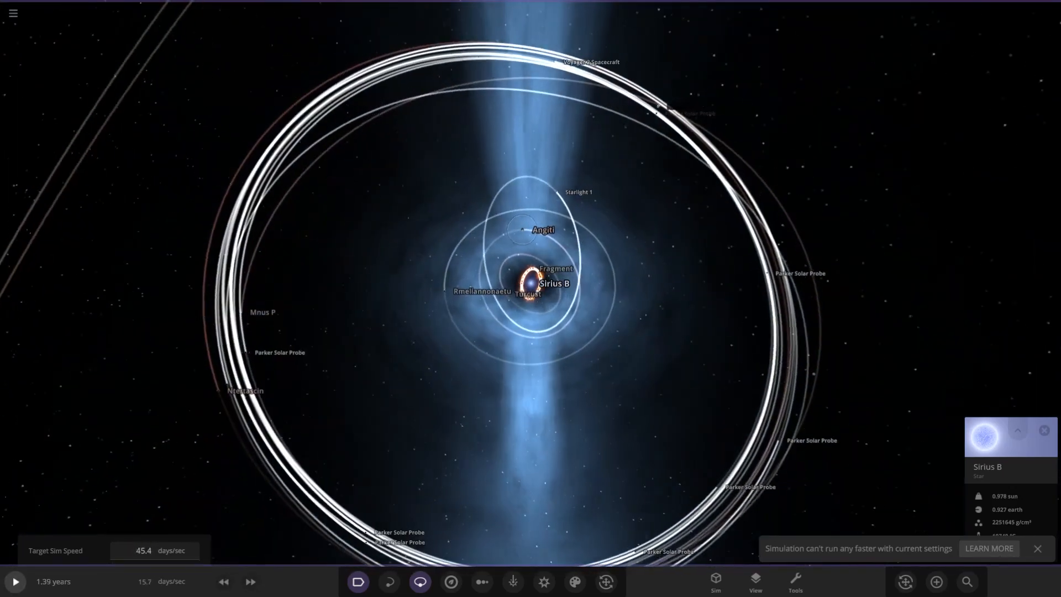
Inspect planet Angiti and spacecraft Starlight 1, then resume the simulation
left_click(507, 237)
scroll(530, 298, "up", 4)
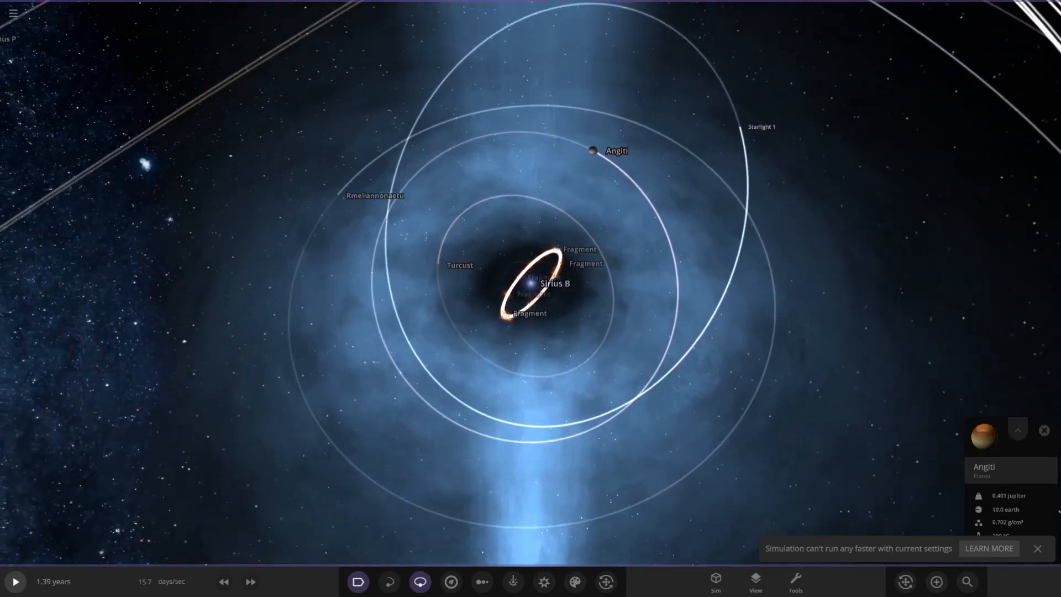
left_click(769, 109)
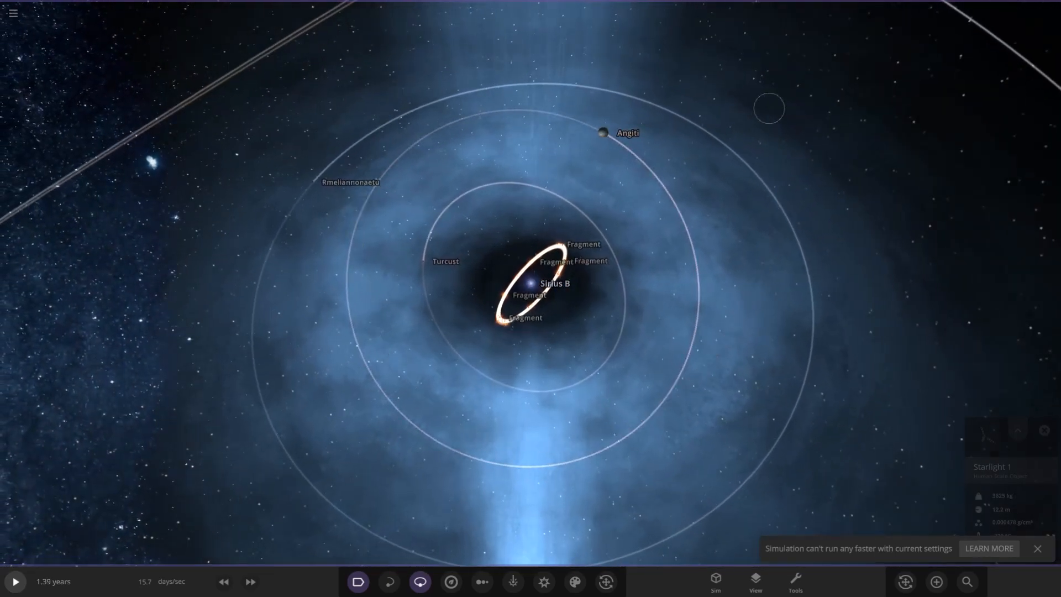
scroll(530, 298, "down", 5)
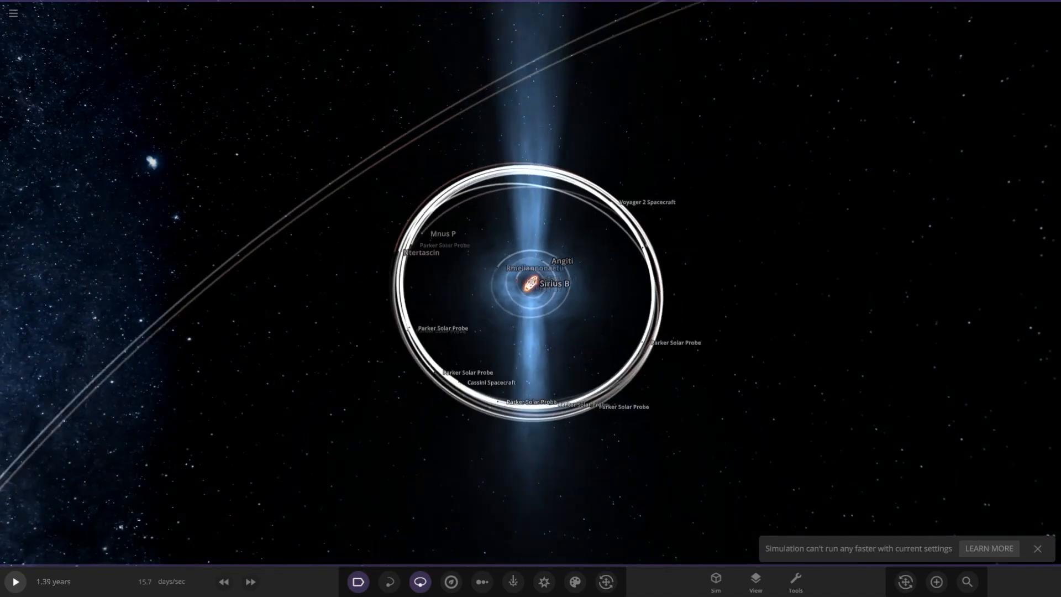
scroll(531, 298, "up", 6)
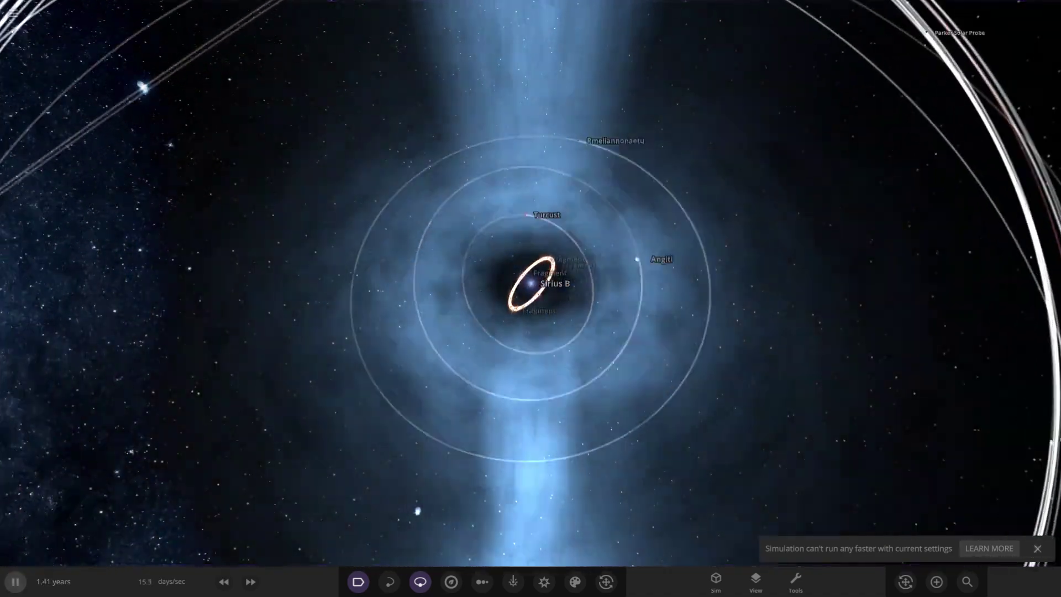
key("space")
In the time controls, keep days/sec and multiply the target sim speed into millions of days/sec
left_click(146, 581)
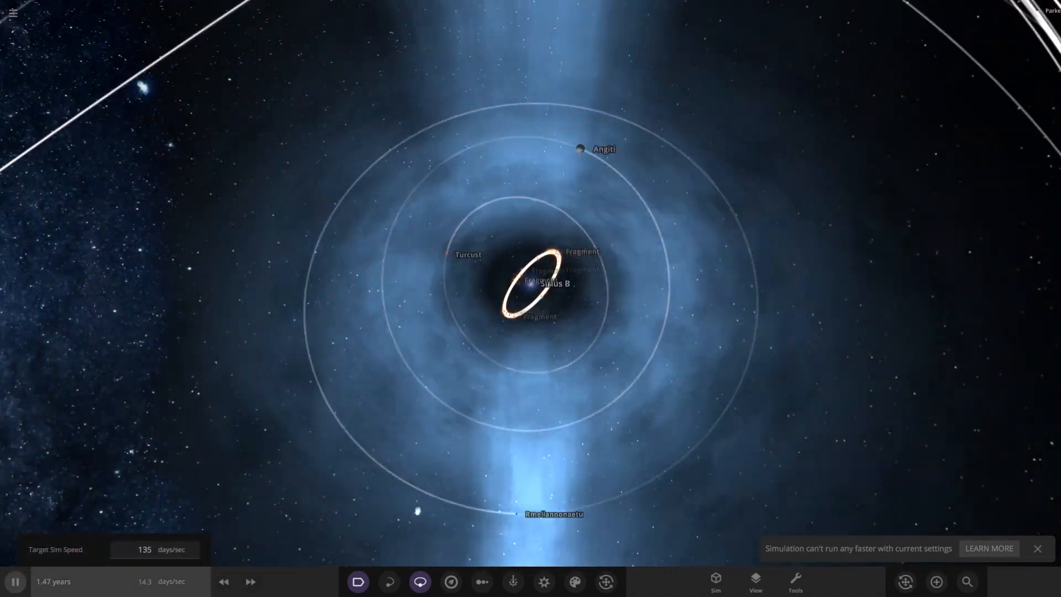
left_click(170, 550)
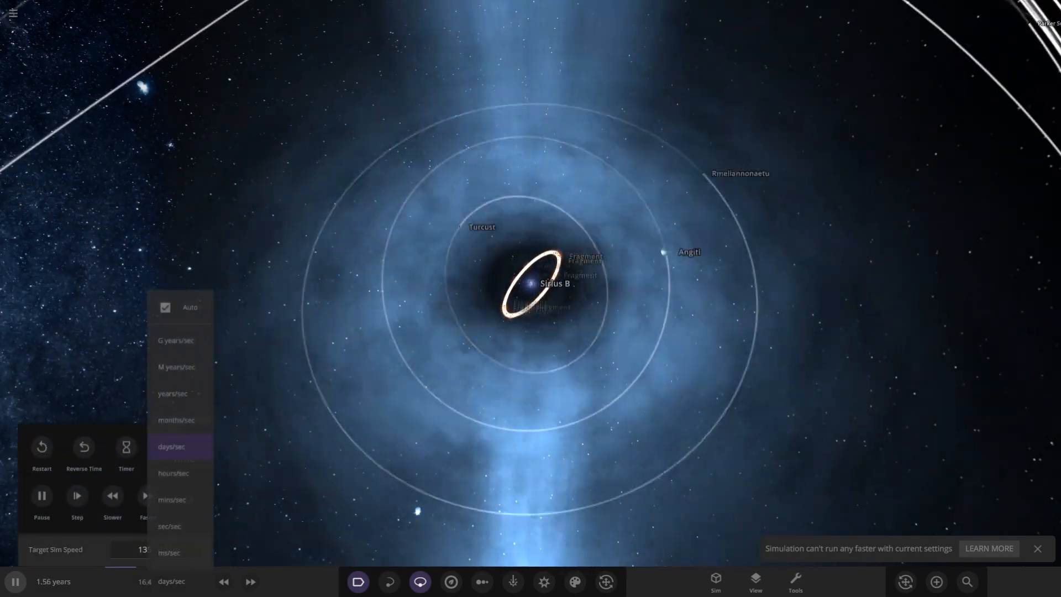
left_click(172, 447)
left_click(175, 523)
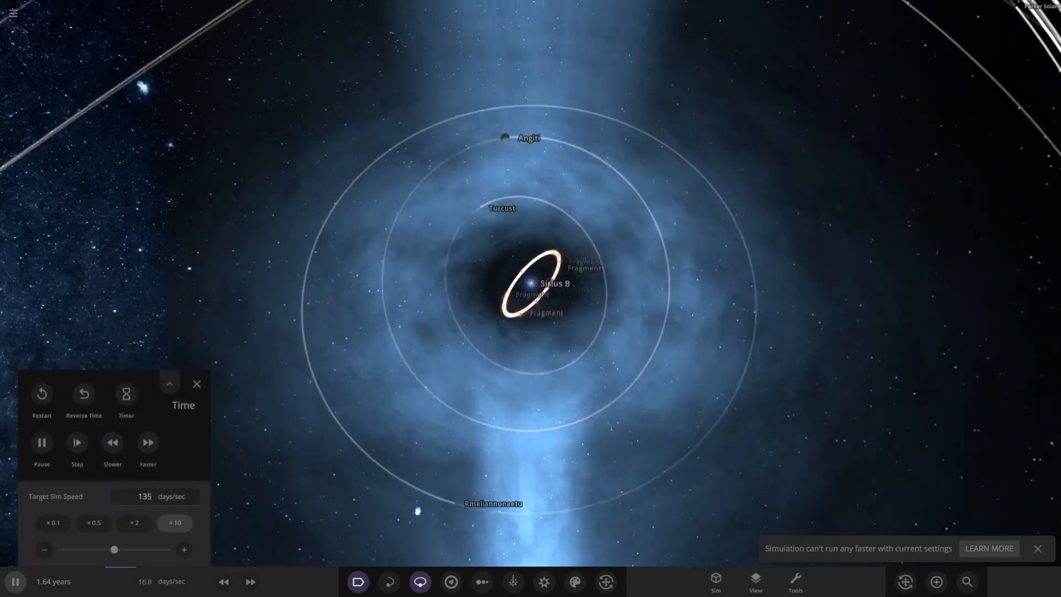
left_click(174, 523)
left_click(174, 522)
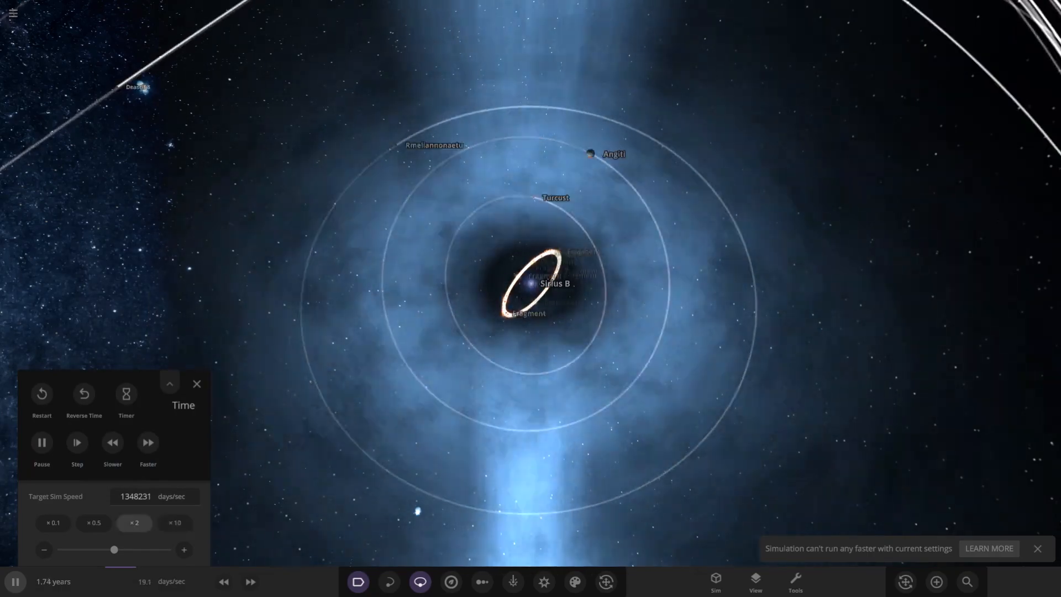
scroll(531, 299, "down", 5)
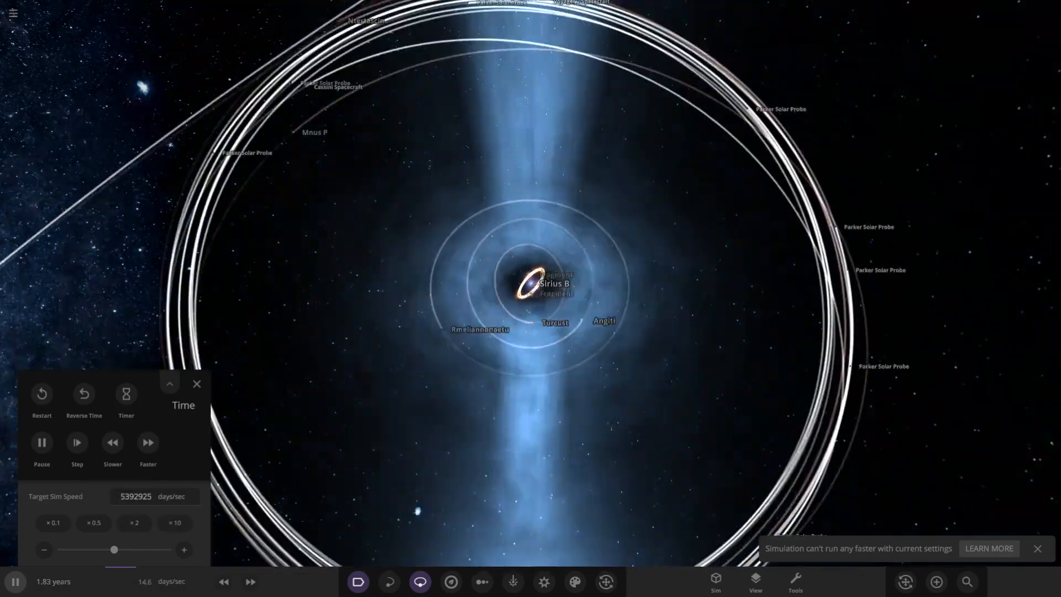
Tilt the view of the orbits, close the time controls and pause at 2.10 years
left_click_drag(530, 249, 531, 331)
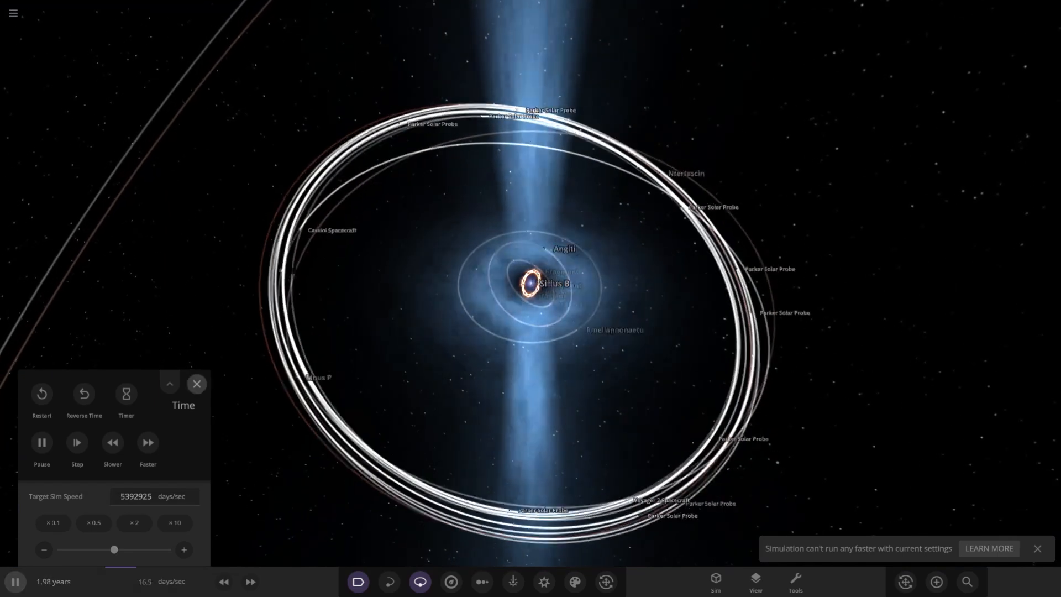
left_click(196, 383)
scroll(530, 298, "up", 8)
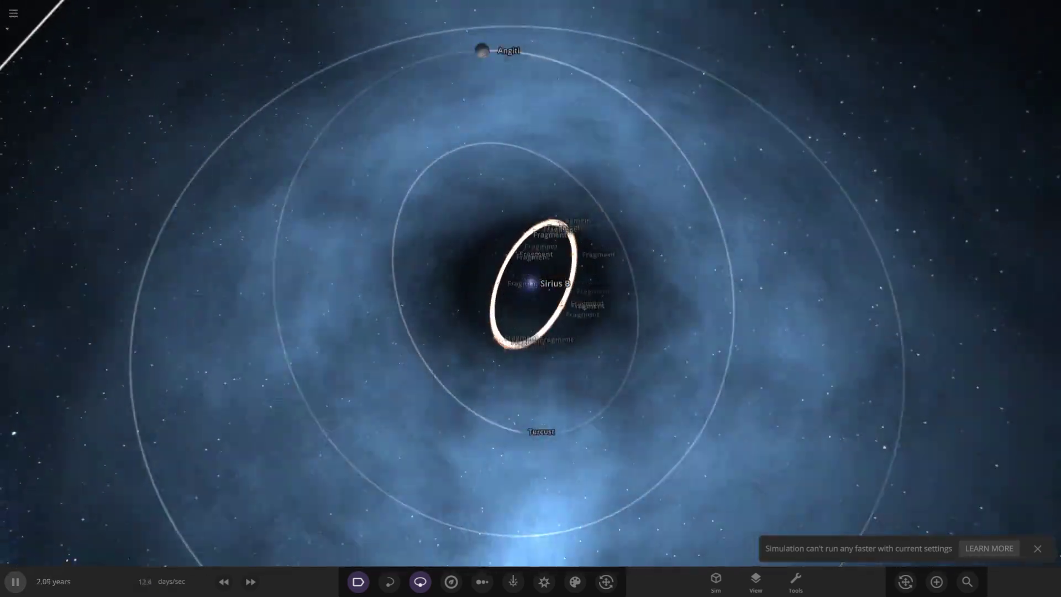
left_click_drag(530, 348, 531, 249)
key("space")
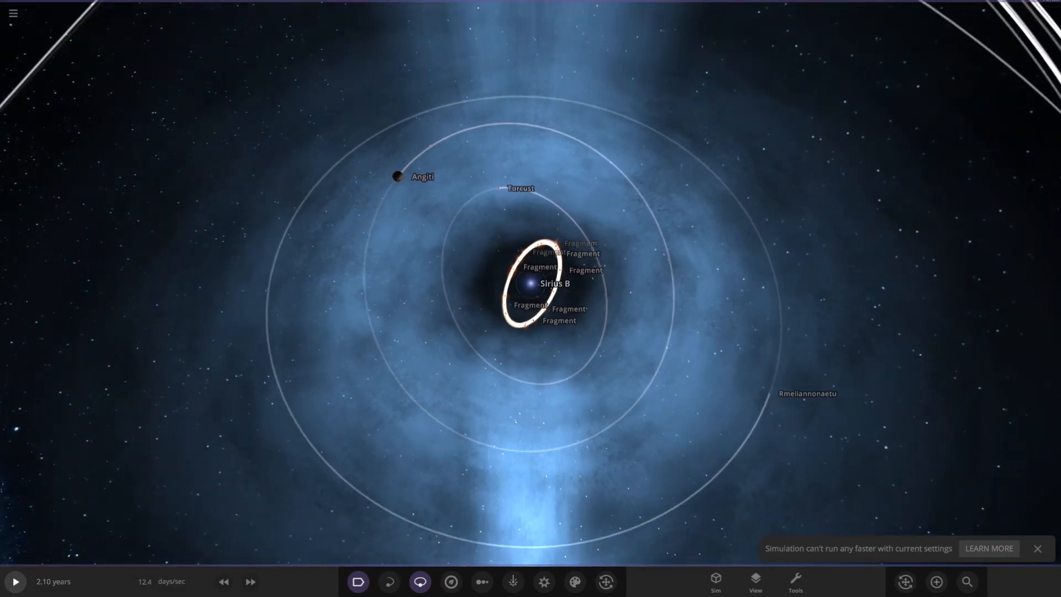
Fly to Turcust, resume the simulation and orbit around it to see its surface
double_click(504, 188)
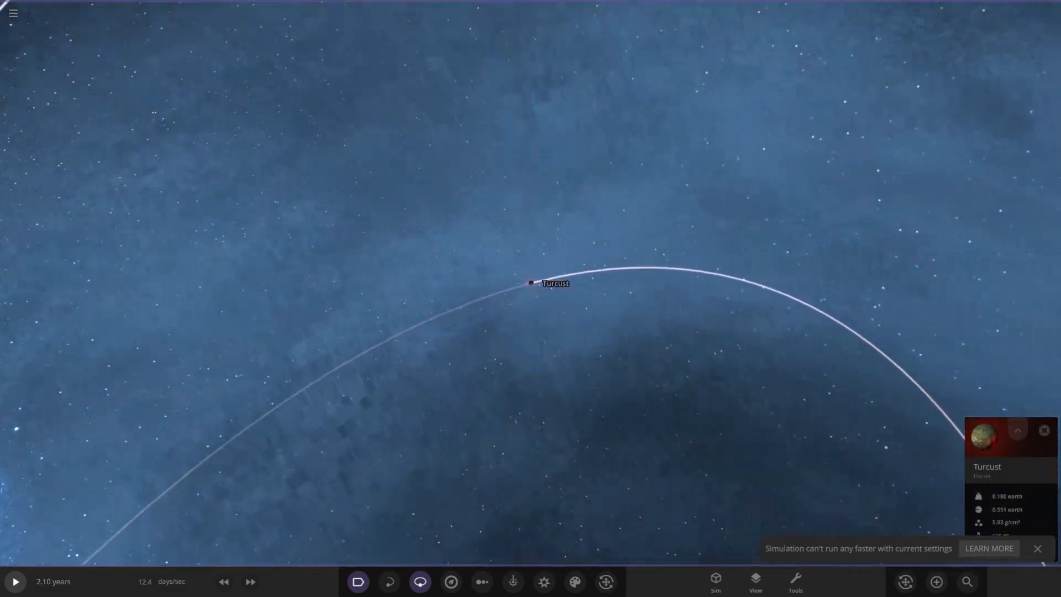
key("space")
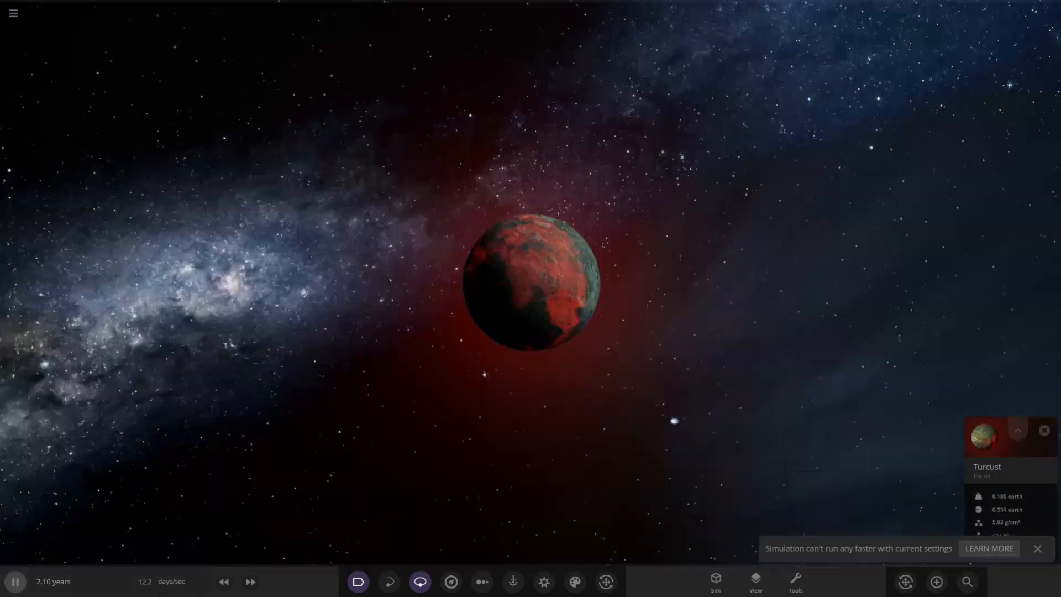
left_click_drag(664, 298, 414, 299)
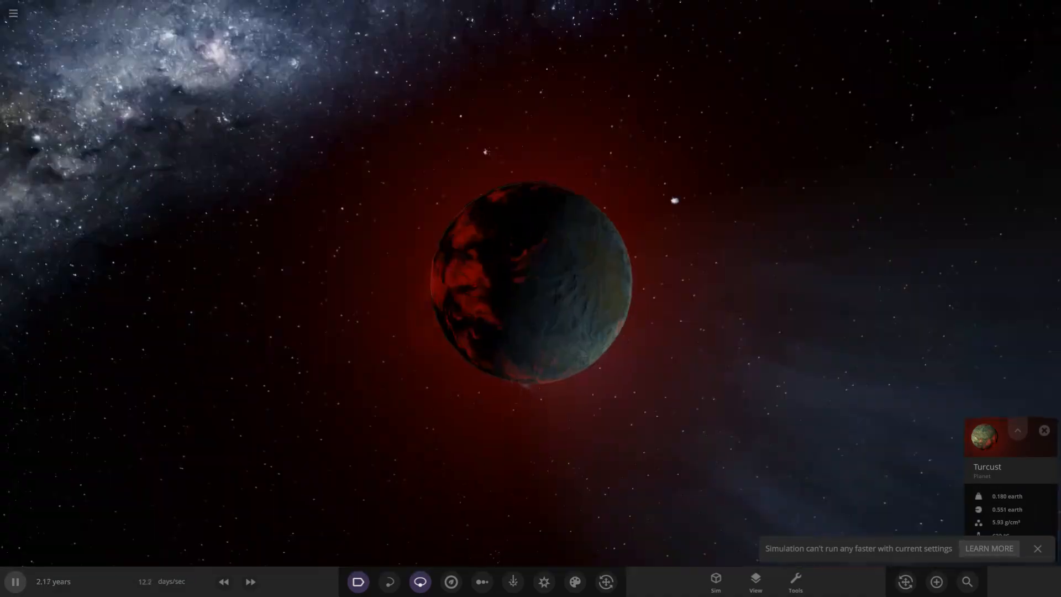
scroll(530, 298, "down", 10)
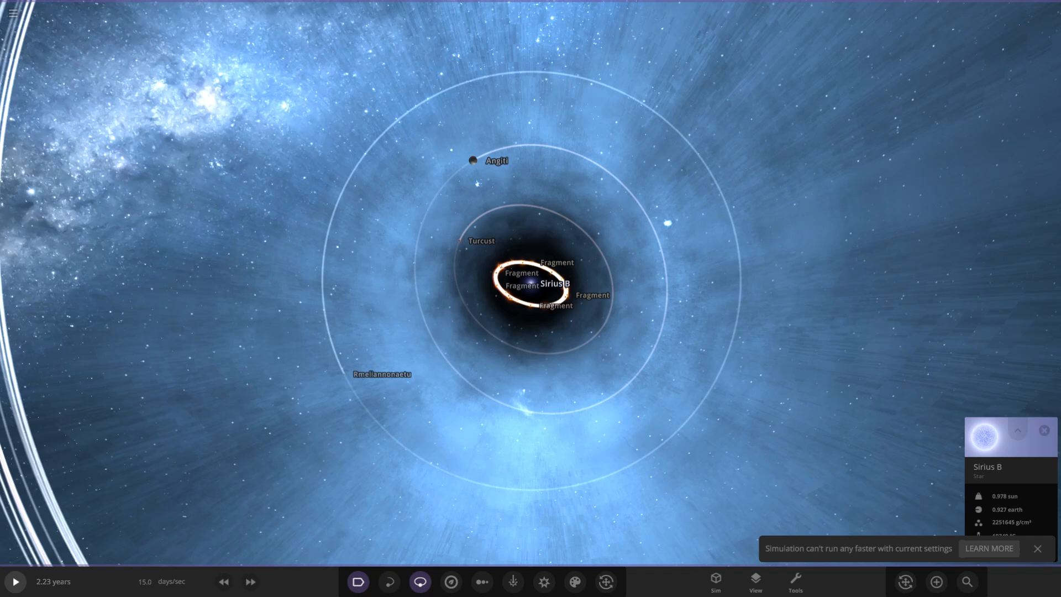
left_click_drag(531, 298, 530, 167)
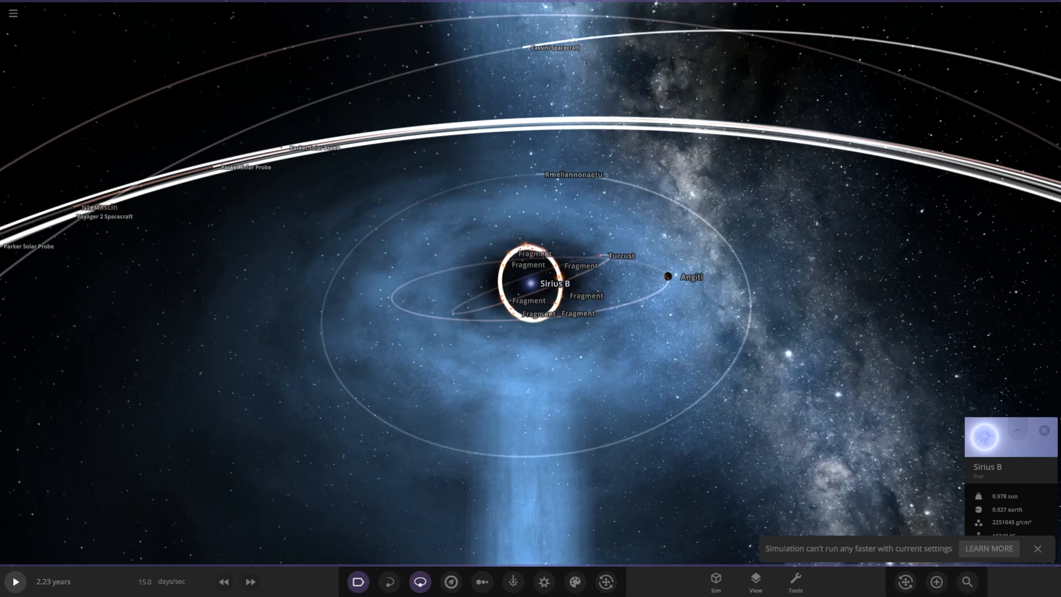
left_click_drag(332, 299, 581, 249)
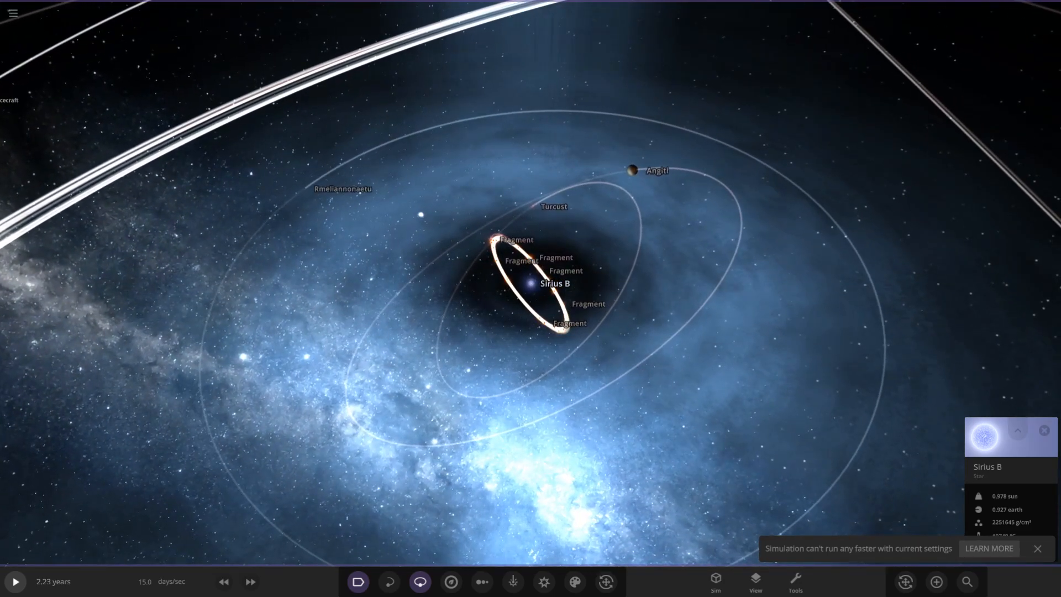